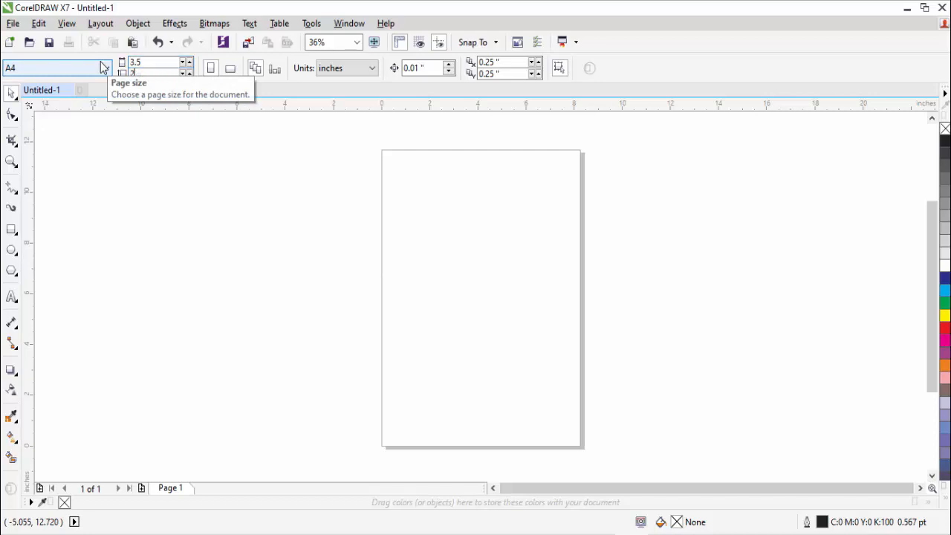
Set the page size to 3.5 by 2 inches and add a white-filled rectangle covering the whole page
key("Return")
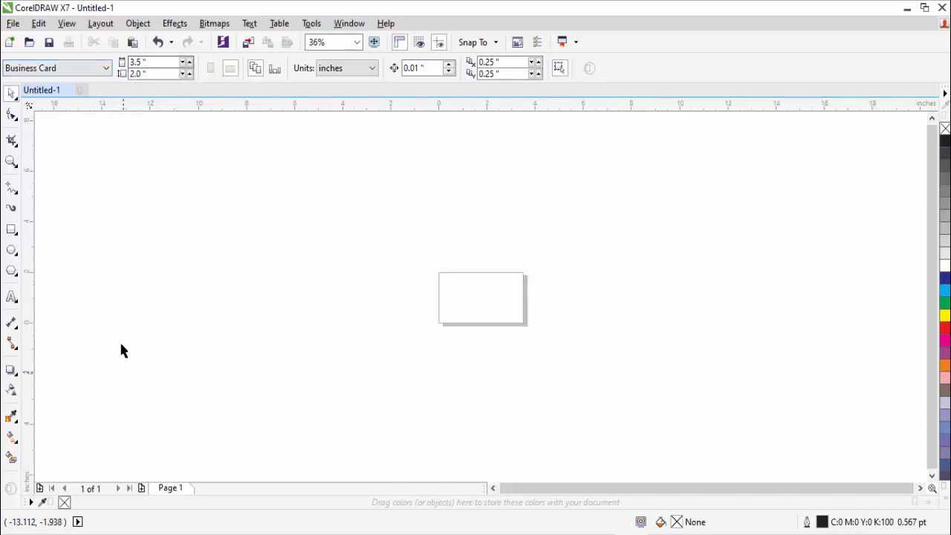
double_click(12, 234)
key("shift+F2")
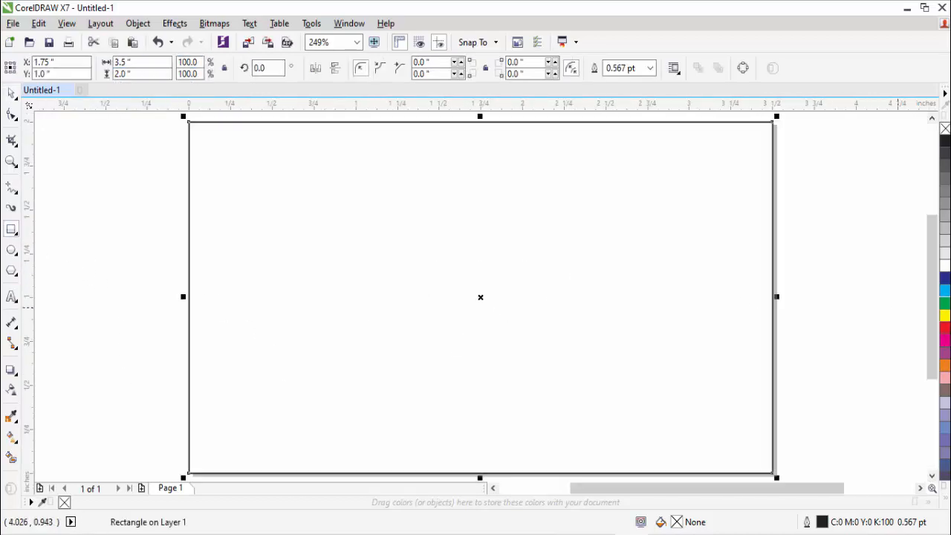
key("space")
left_click(808, 234)
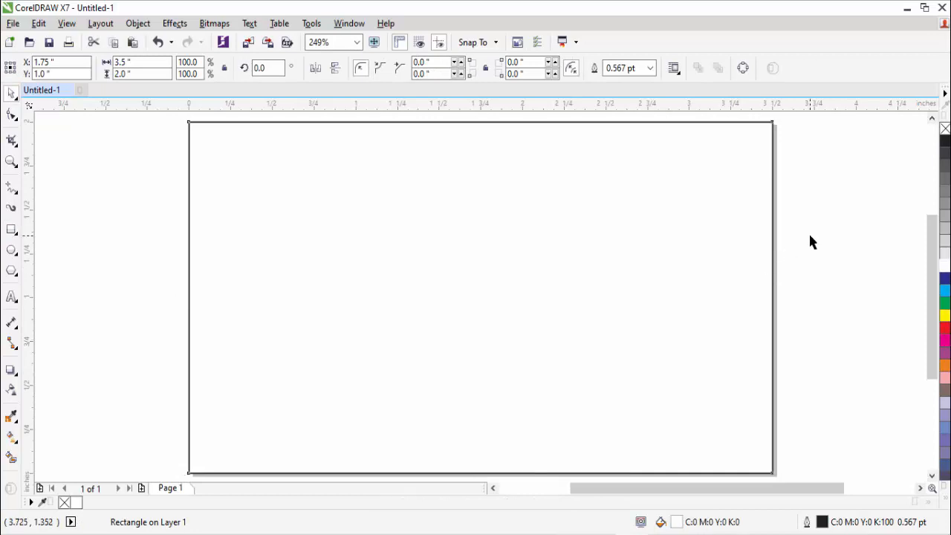
left_click(405, 277)
scroll(406, 277, "down", 1)
left_click_drag(433, 277, 540, 277)
left_click(540, 277)
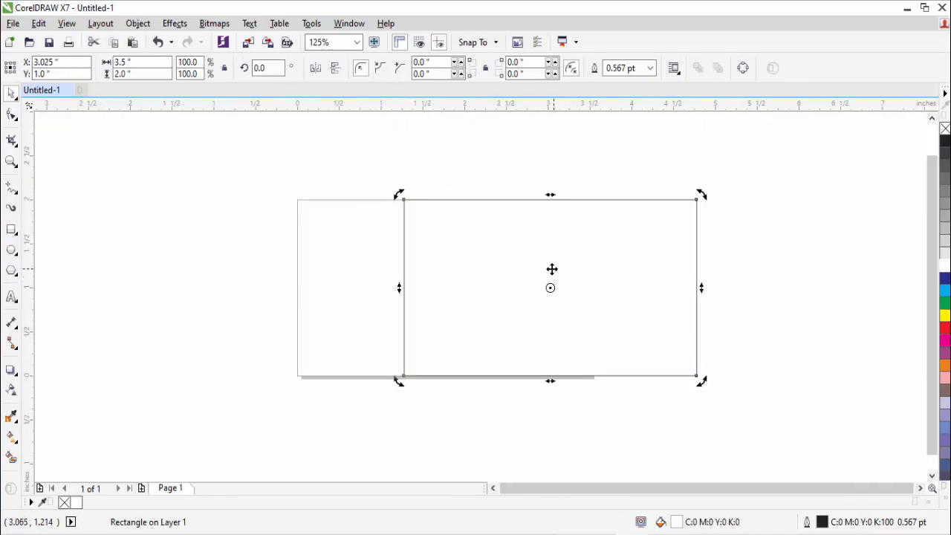
key("ctrl+z")
Place an offset copy of the card rectangle, convert it to curves and delete its upper-left node to form a right triangle
left_click(456, 270)
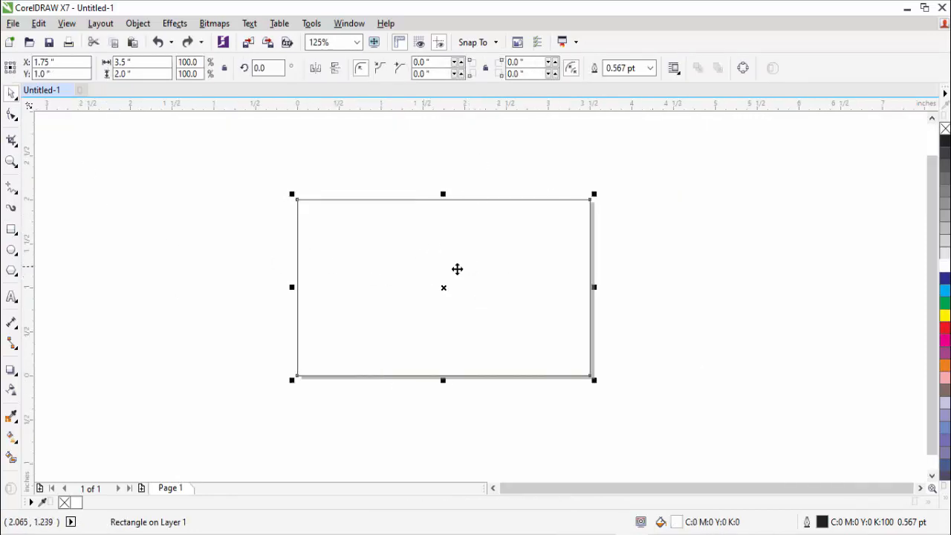
left_click_drag(456, 270, 551, 265)
left_click(12, 116)
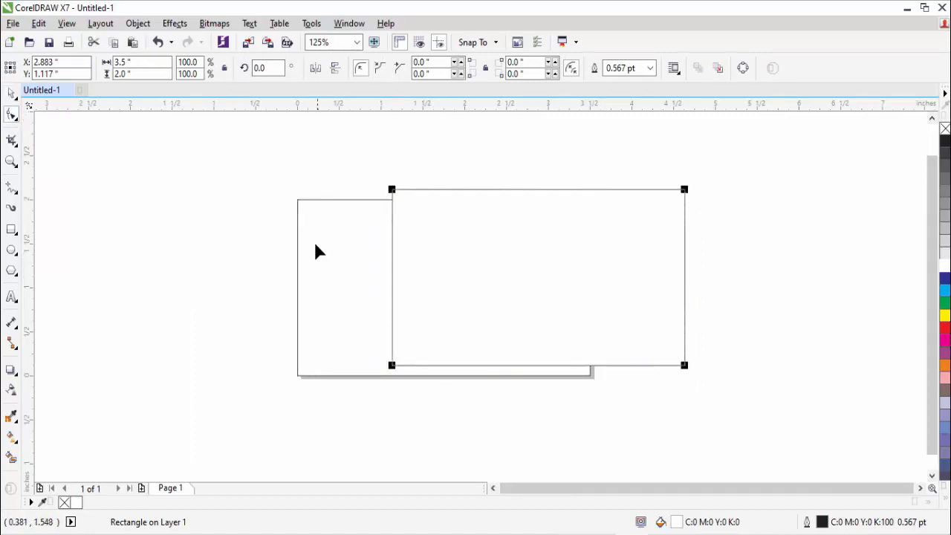
key("ctrl+q")
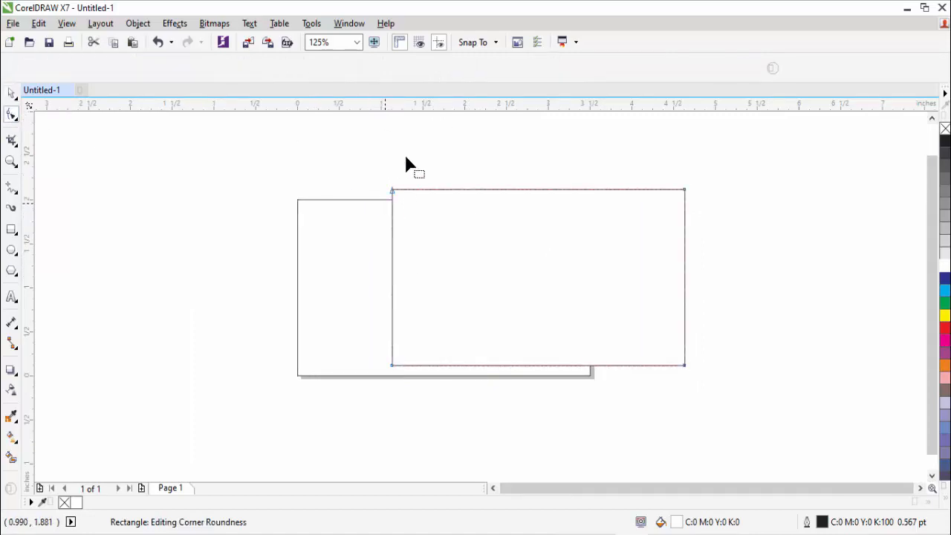
left_click_drag(406, 156, 365, 235)
key("Delete")
key("space")
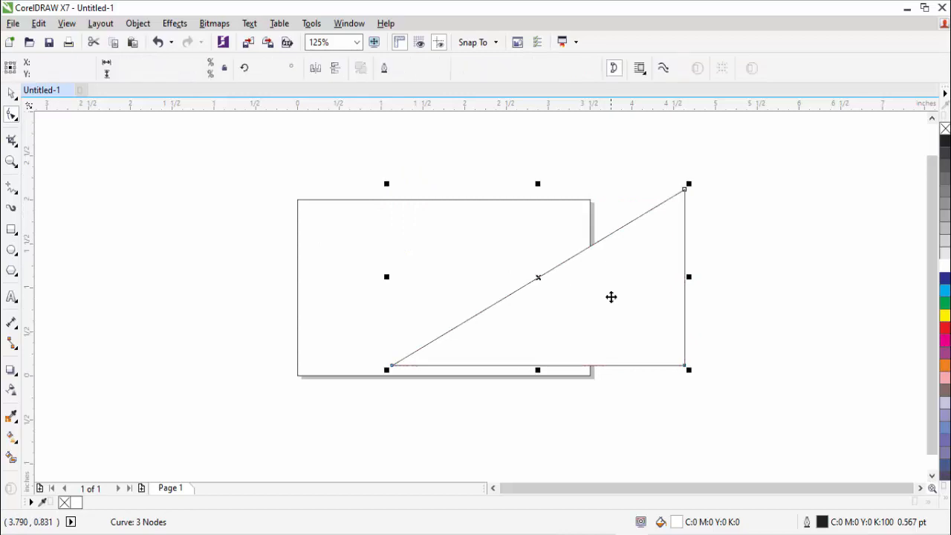
Scale the triangle down to about 1.23 inches tall and align it to the bottom-right corner of the card rectangle
left_click_drag(388, 365, 506, 296)
left_click(569, 307)
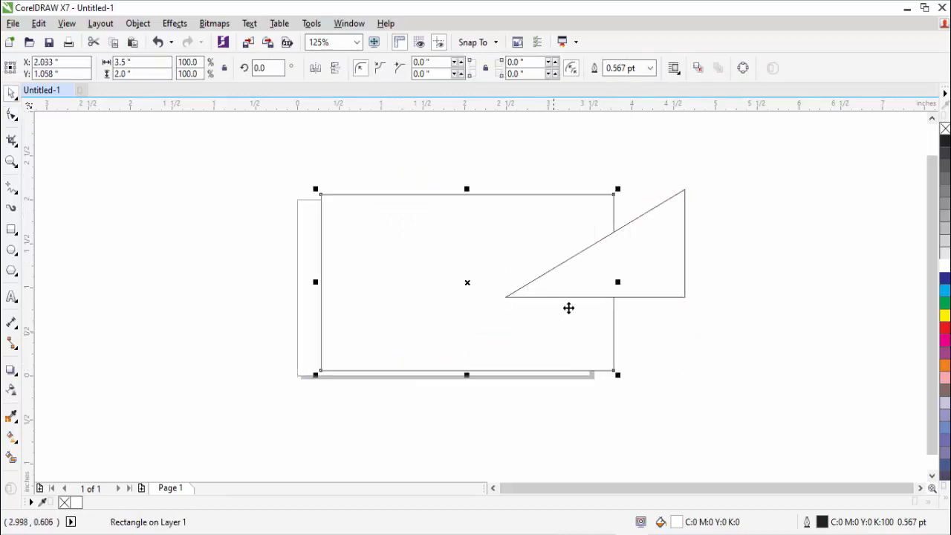
left_click(557, 294)
left_click(532, 314, "shift")
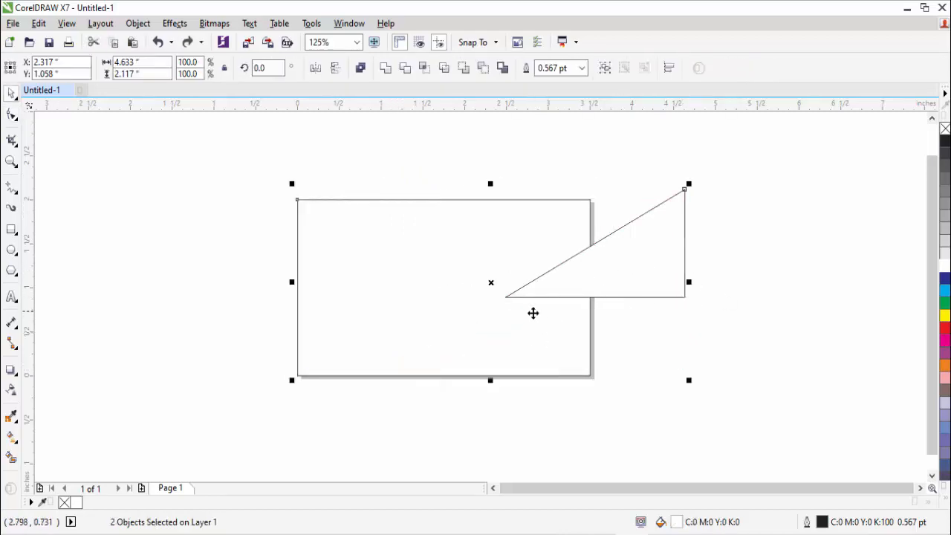
key("b")
key("r")
key("F4")
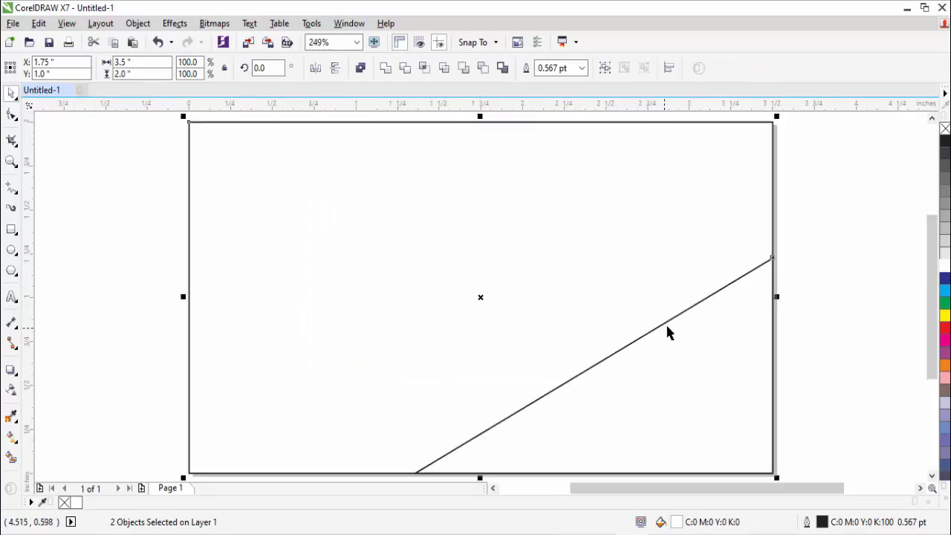
key("Escape")
Narrow the triangle to about 1.28 inches wide, keeping its right edge on the card's edge
left_click(603, 386)
left_click_drag(410, 366, 552, 386)
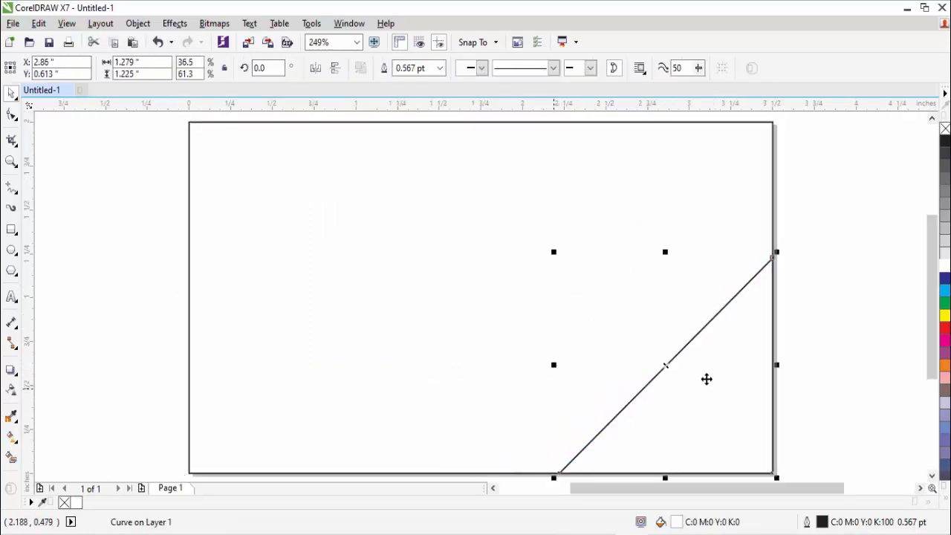
left_click(825, 340)
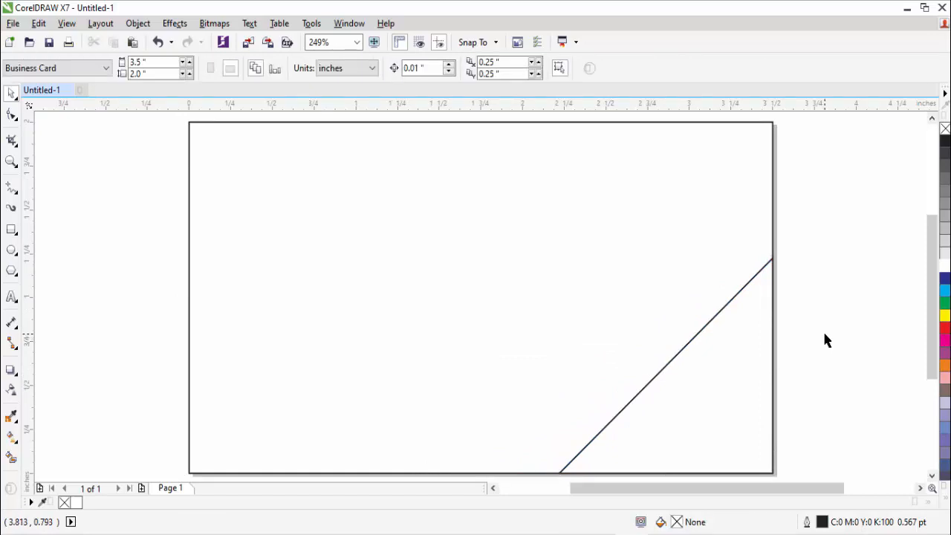
left_click(697, 383)
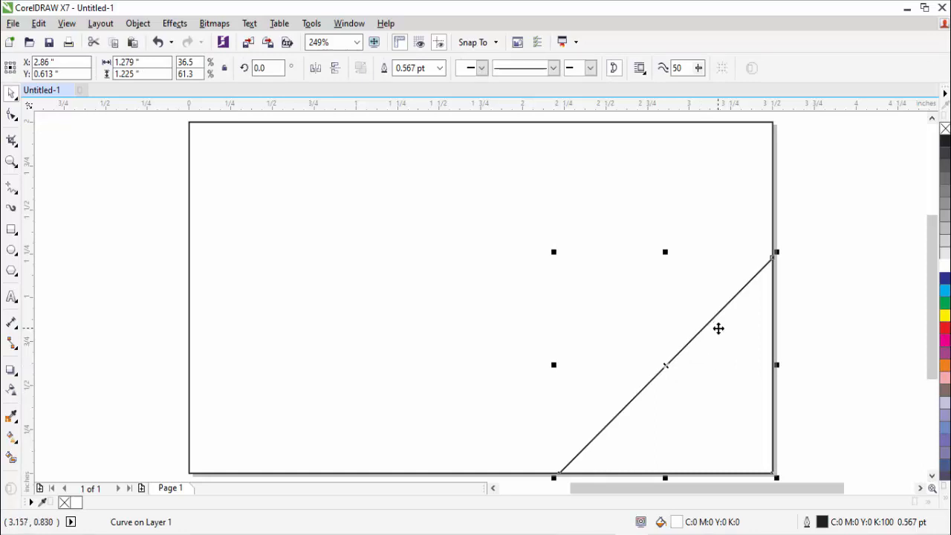
left_click_drag(664, 477, 651, 245)
right_click(651, 246)
key("ctrl+z")
key("ctrl+z")
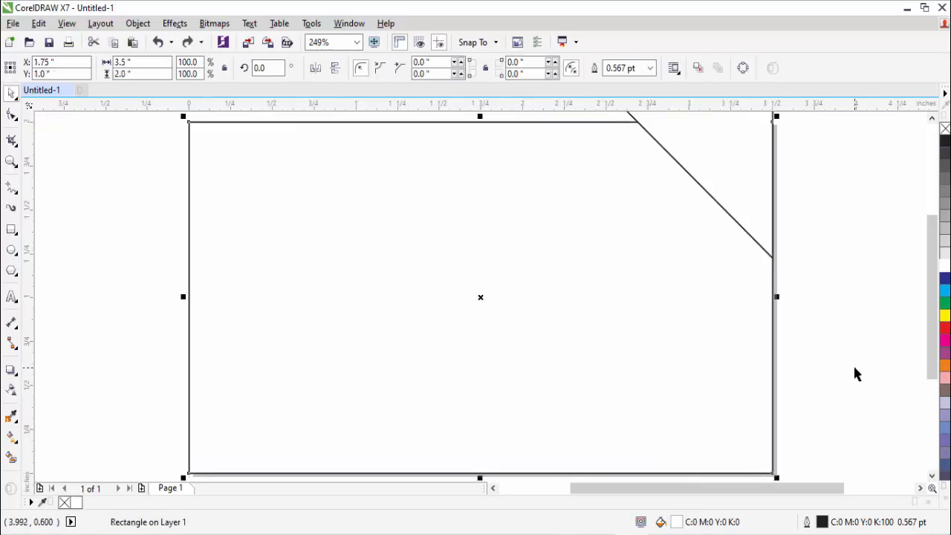
key("ctrl+z")
left_click(854, 368)
left_click(726, 389)
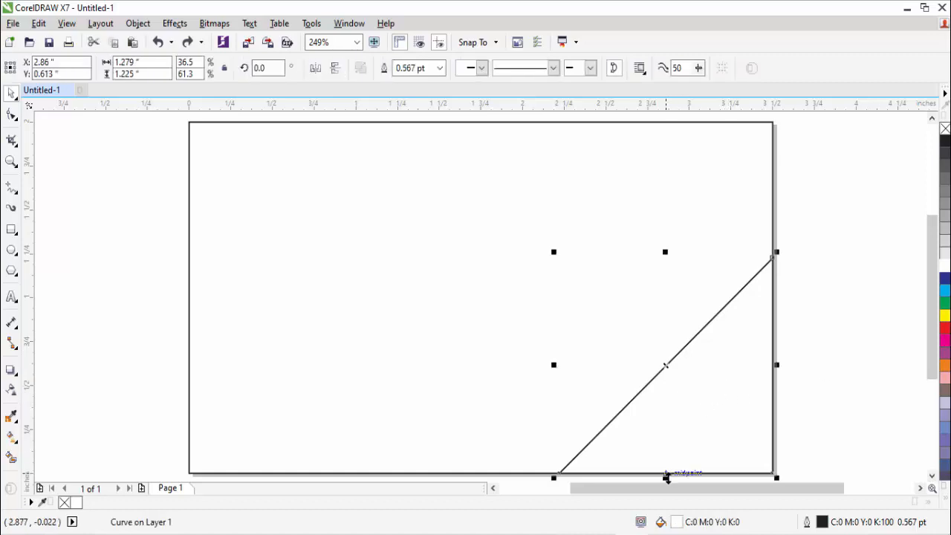
left_click_drag(666, 478, 657, 268)
left_click(657, 268)
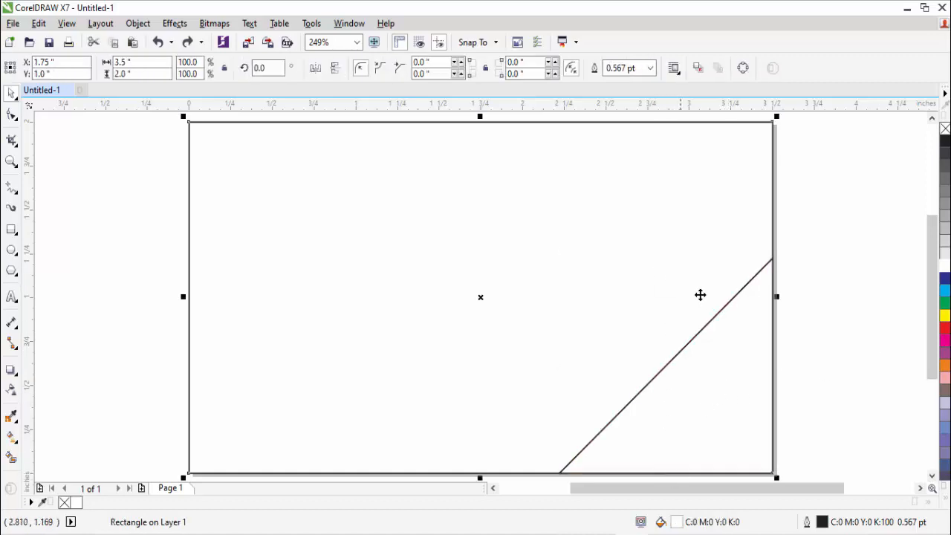
Make a vertically mirrored copy of the triangle and align it to the top edge of the card rectangle
scroll(700, 295, "down", 2)
left_click(717, 327)
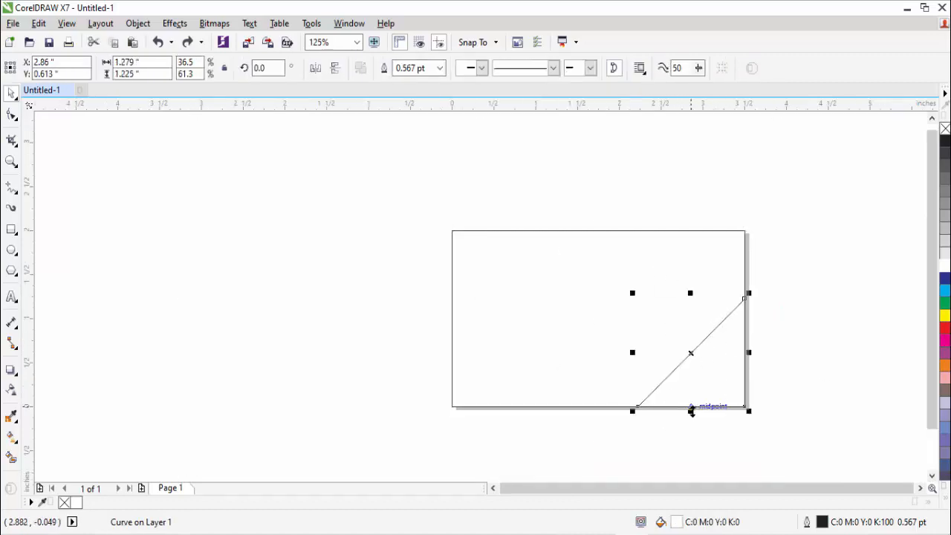
left_click_drag(690, 411, 688, 252)
left_click(670, 298, "shift")
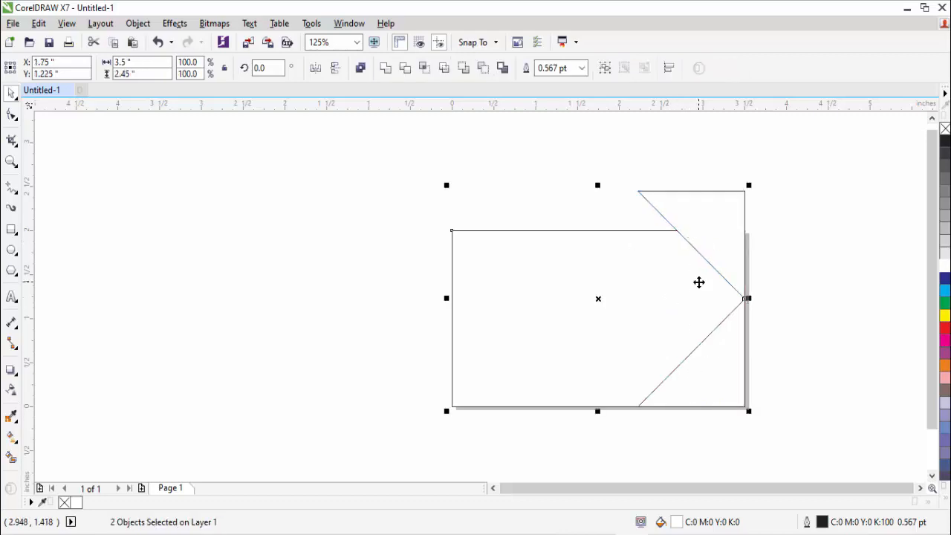
key("t")
left_click(797, 251)
scroll(798, 251, "down", 1)
key("F4")
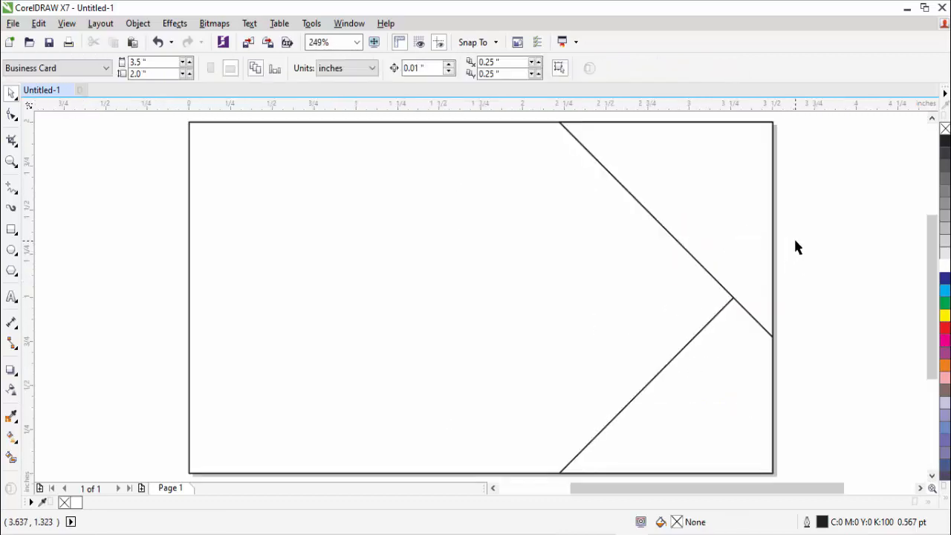
Stretch both triangles together toward the card's left side to about 1.83 inches wide
left_click(748, 277)
left_click(860, 279)
left_click(694, 219)
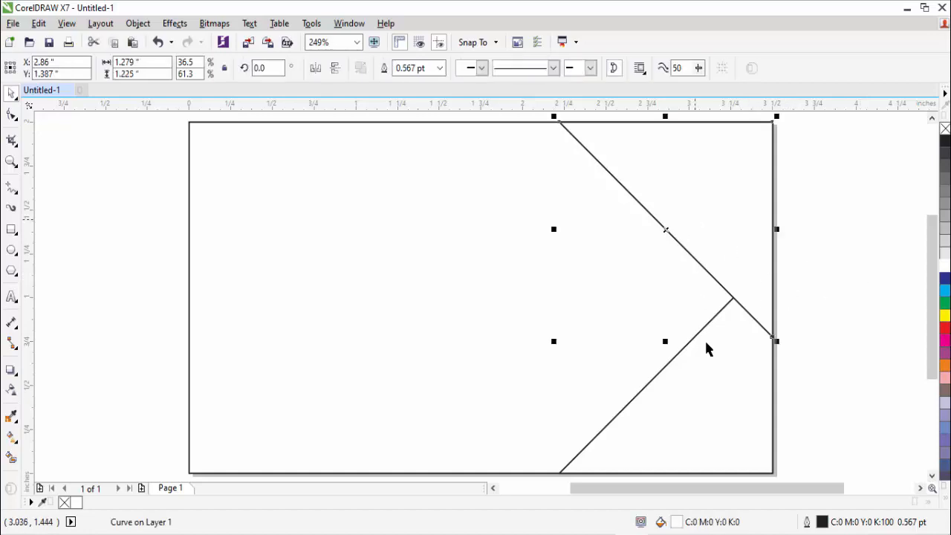
left_click(710, 402, "shift")
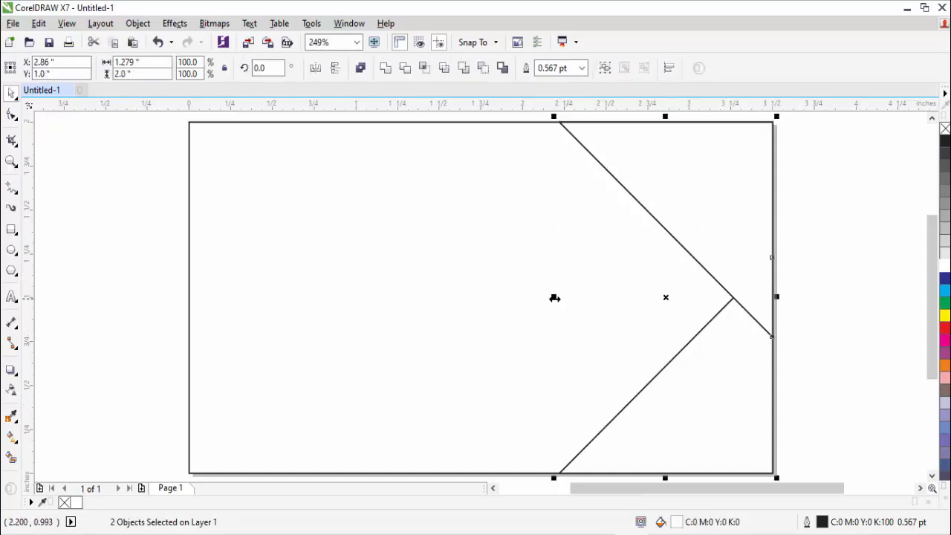
left_click_drag(554, 298, 463, 302)
Fill the card's upper triangle with black and the lower triangle with golden yellow
left_click(714, 224)
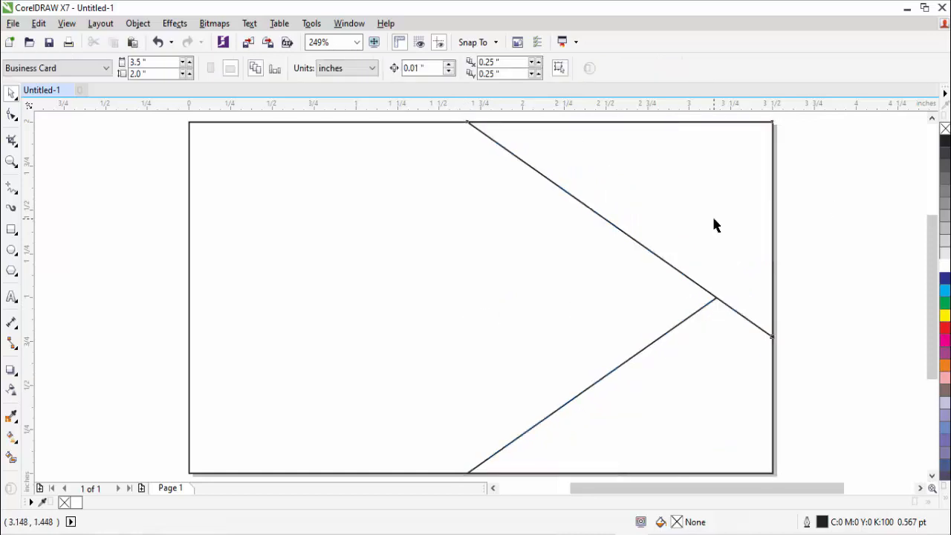
left_click(713, 224)
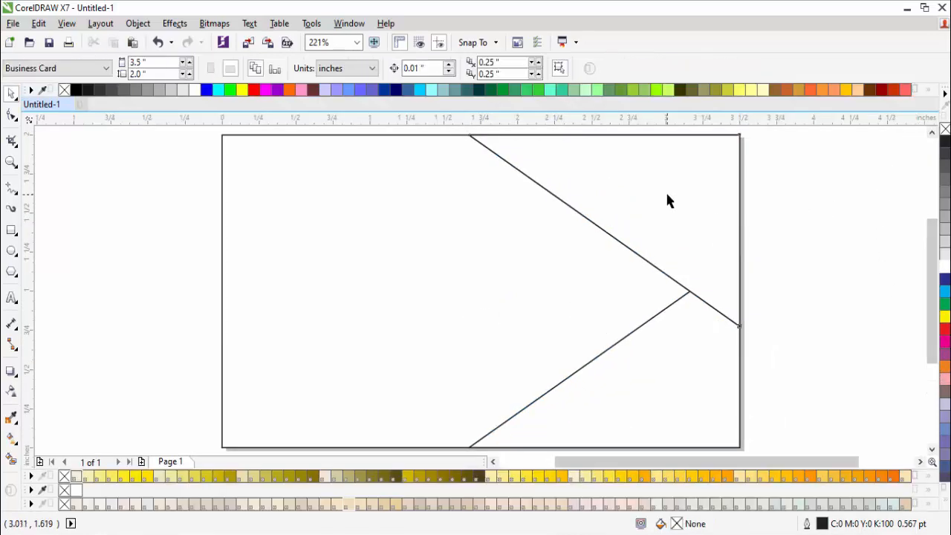
left_click(666, 200)
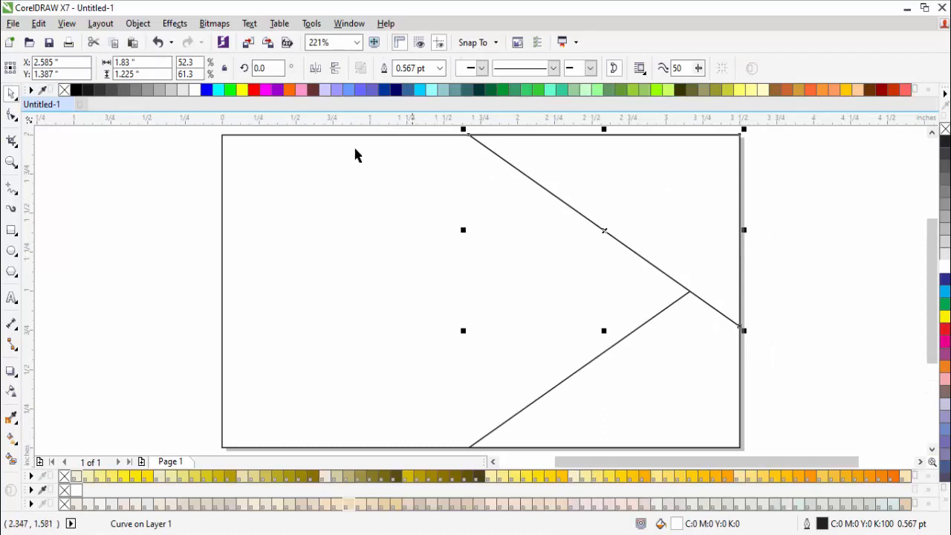
left_click(76, 90)
left_click(689, 333)
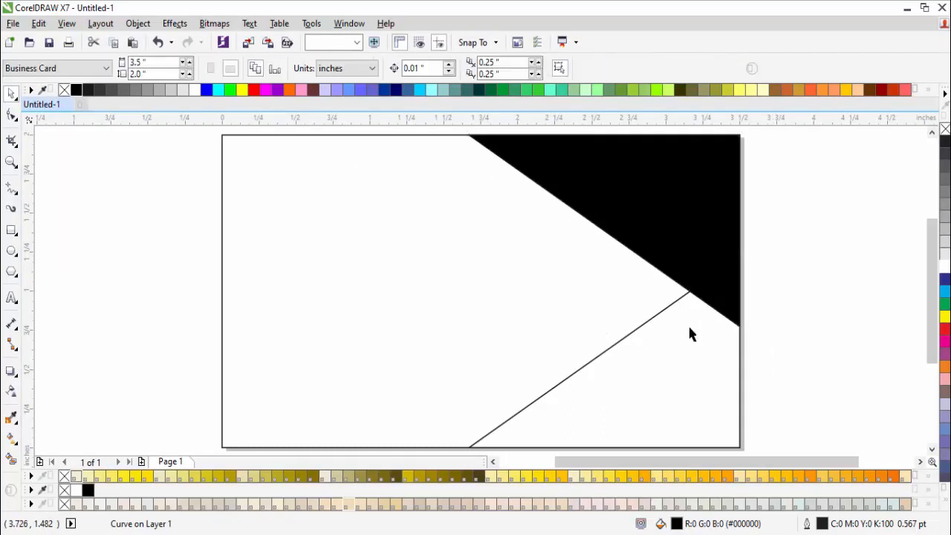
left_click(673, 361)
left_click(845, 90)
key("Escape")
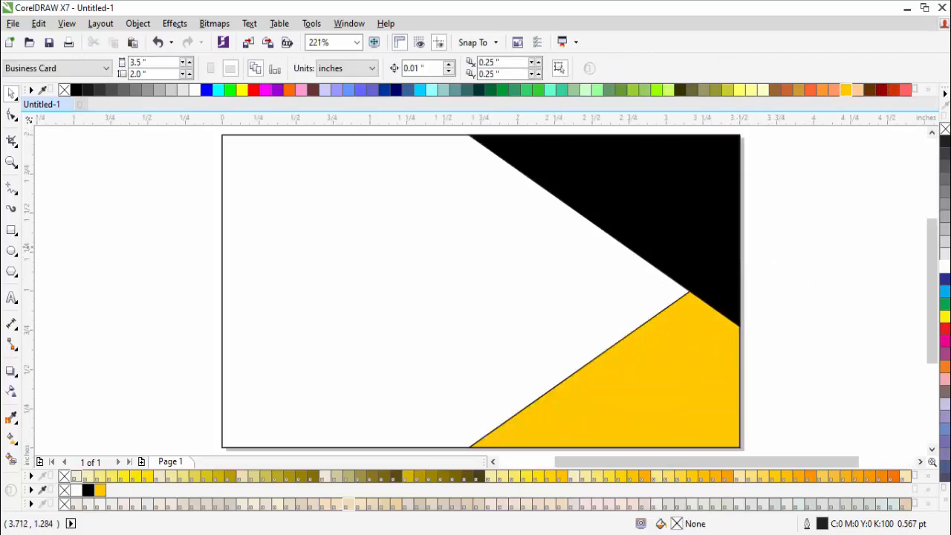
left_click(647, 325)
left_click(647, 325)
left_click(760, 218)
left_click(285, 228)
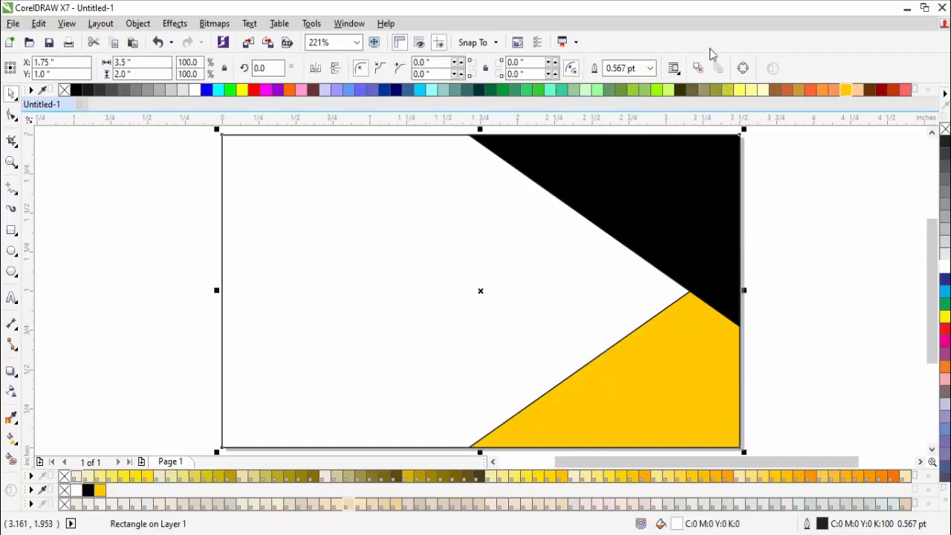
left_click(349, 24)
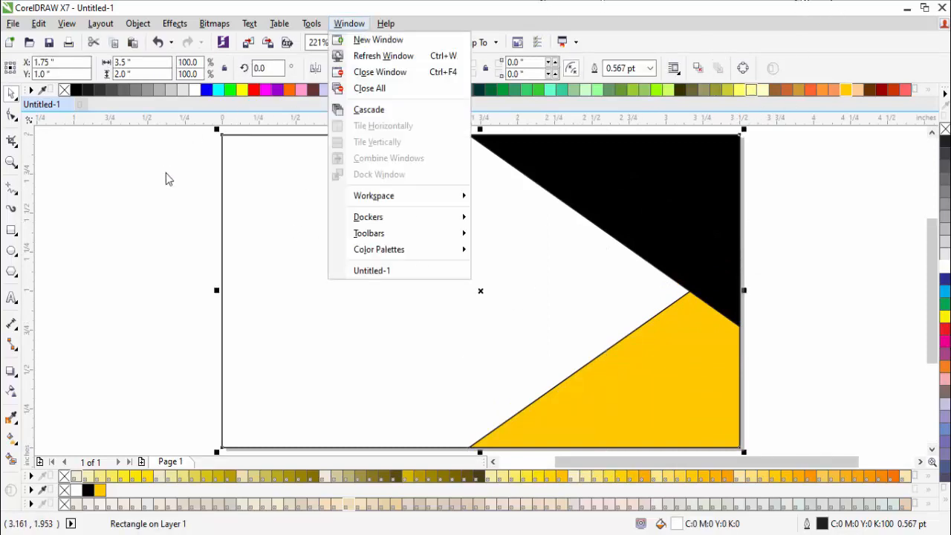
left_click(101, 246)
Draw a small near-square rectangle of about 0.24 by 0.23 inches near the card's left edge, above mid-height
left_click(11, 251)
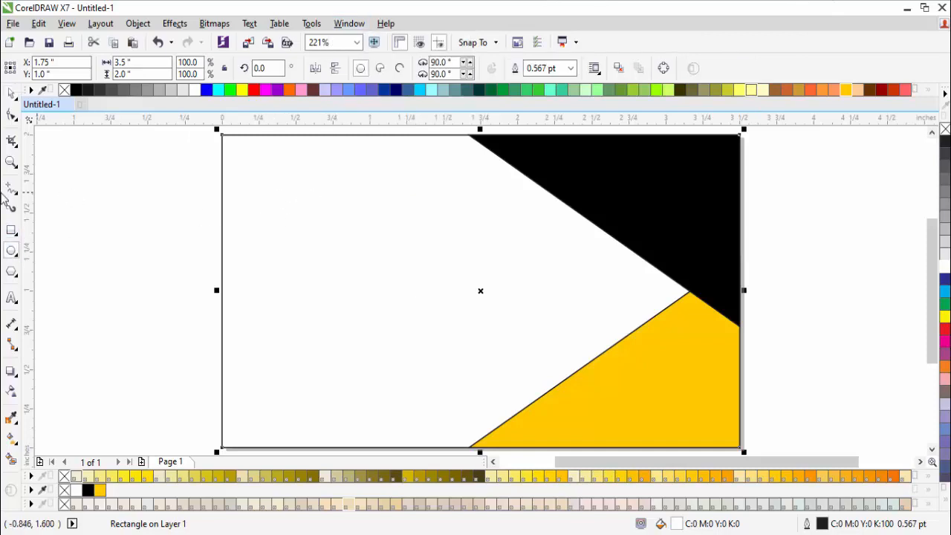
left_click(11, 230)
left_click_drag(252, 219, 288, 254)
key("space")
Fill the small square with the orange PANTONE 6-1-7 C and remove its outline
key("z")
left_click_drag(213, 200, 321, 265)
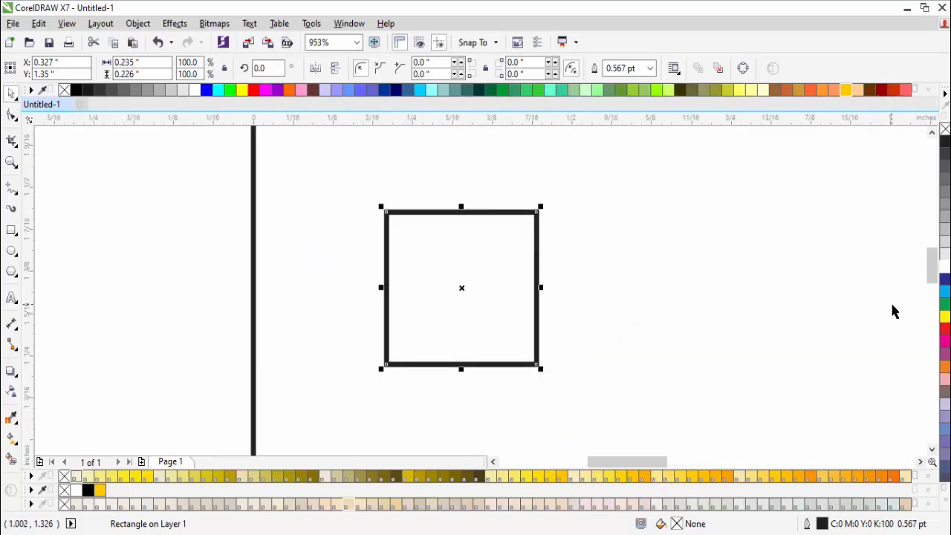
left_click(893, 476)
key("F3")
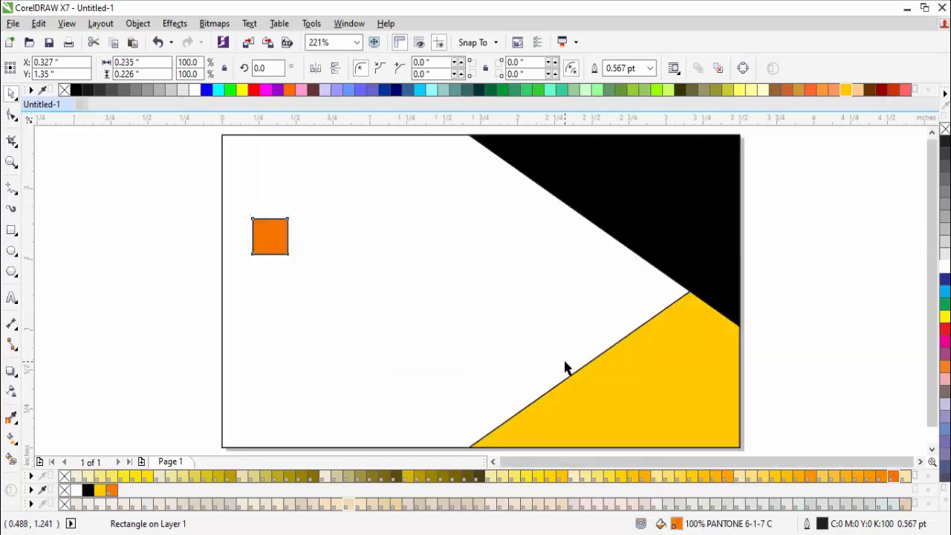
left_click(775, 324)
left_click(276, 245)
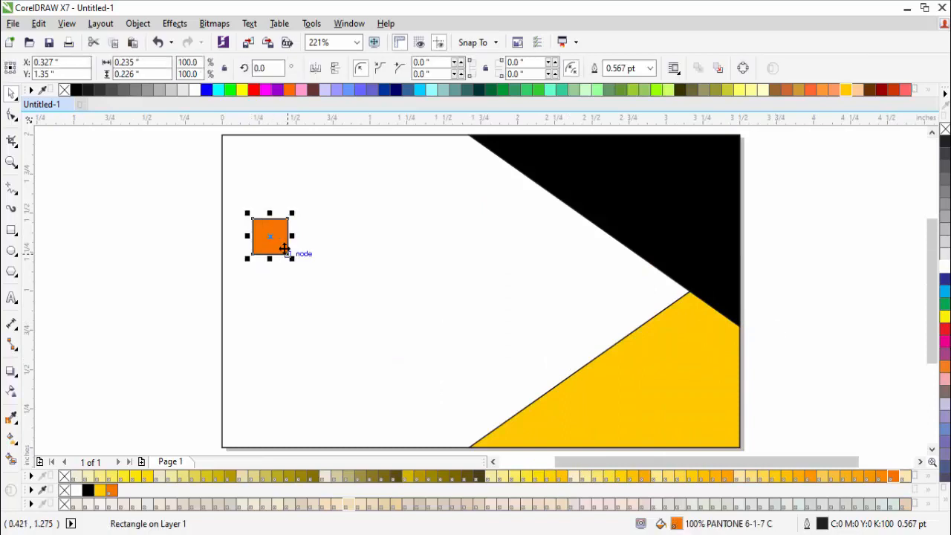
right_click(944, 134)
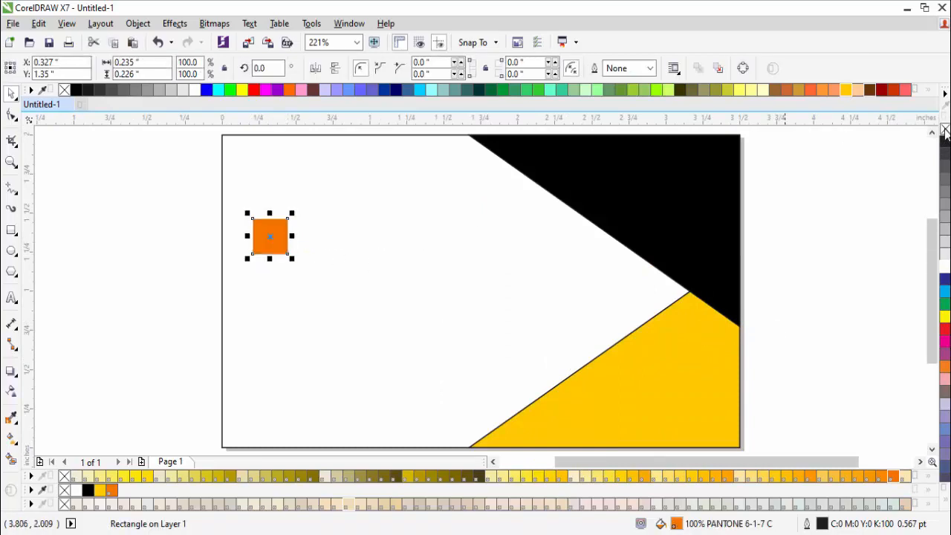
Duplicate the orange square straight down by about 0.28 inches, leaving a small gap between the two squares
left_click_drag(271, 238, 271, 282)
right_click(272, 280)
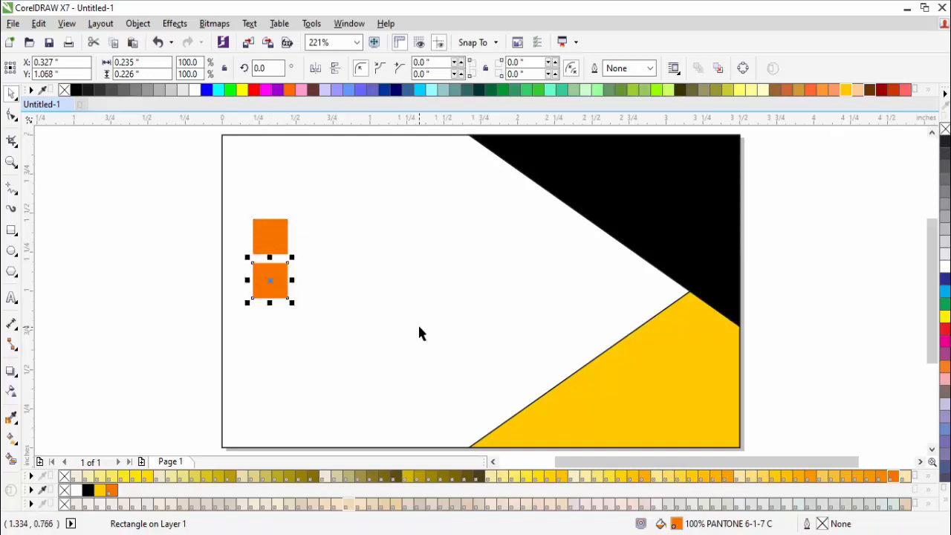
Repeat the downward duplication twice to complete an evenly spaced column of four orange squares
key("ctrl+r")
key("ctrl+r")
left_click(172, 197)
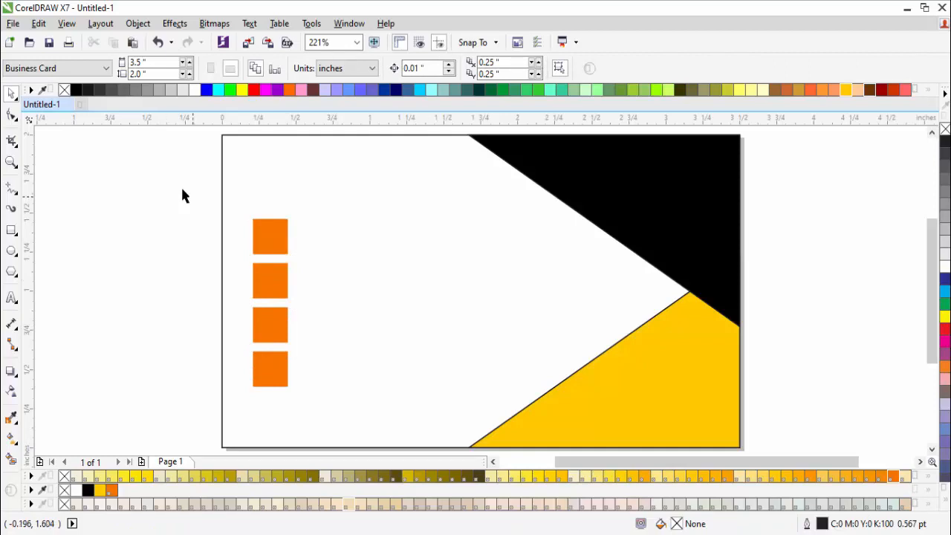
Draw a horizontal rectangle of about 0.48 by 0.16 inches above the column of orange squares
left_click(11, 230)
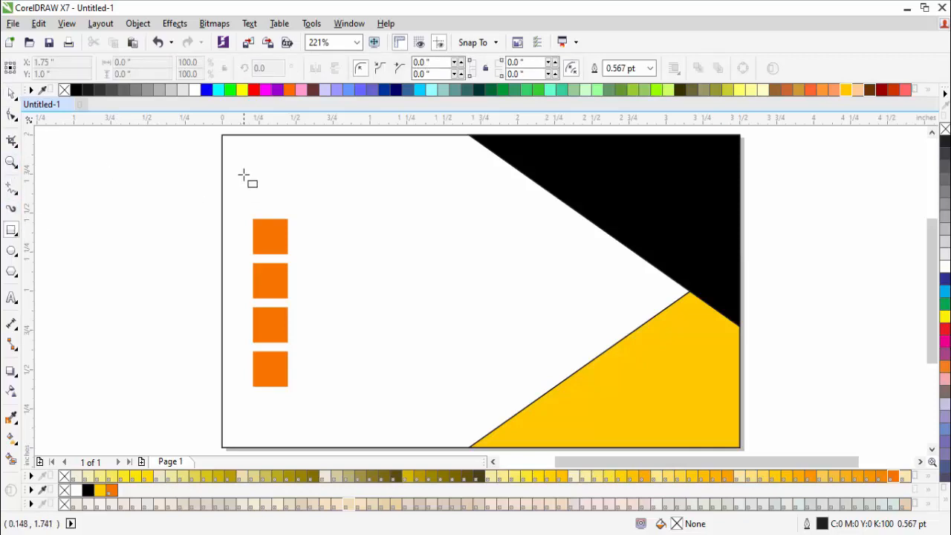
left_click_drag(231, 165, 302, 191)
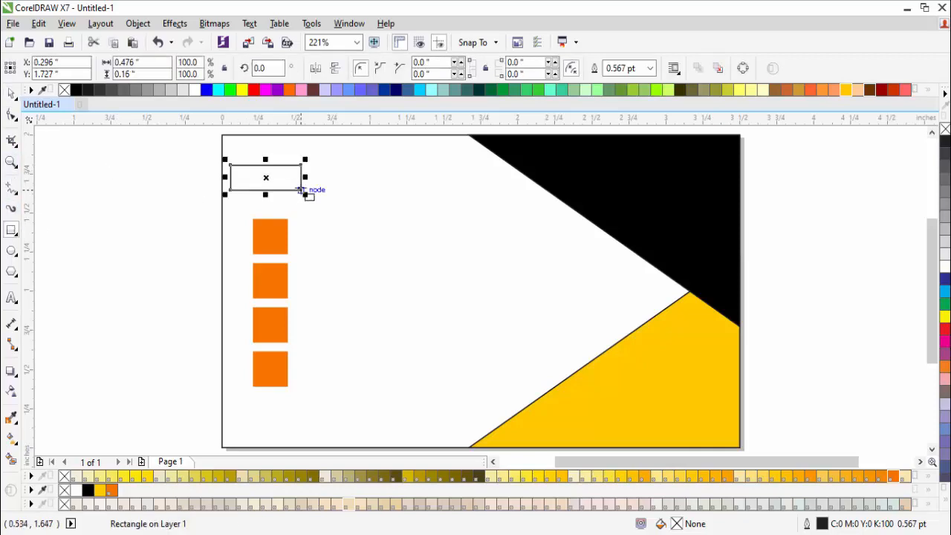
key("space")
Fill the new bar with the orange PANTONE 6-1-7 C without an outline and align it to the card's left edge
left_click(894, 477)
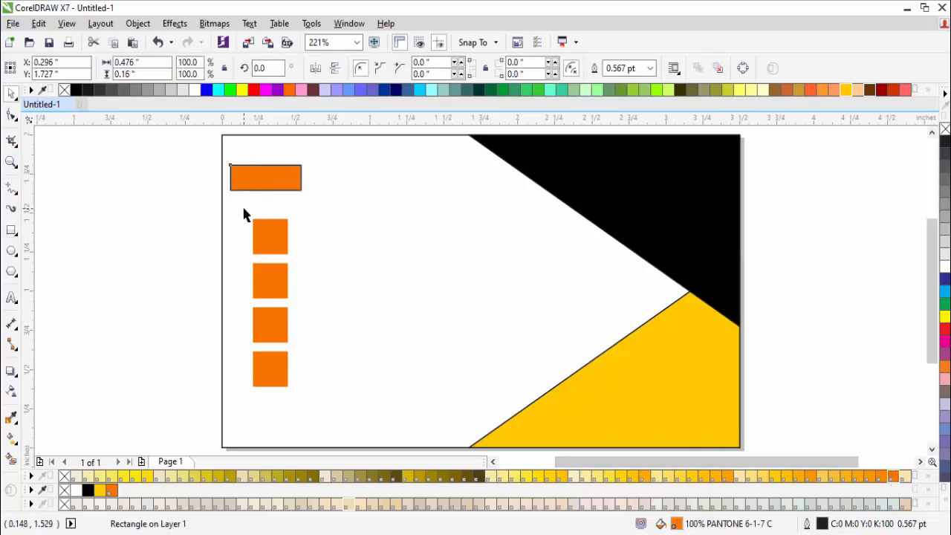
left_click(319, 225, "shift")
key("l")
left_click(257, 186)
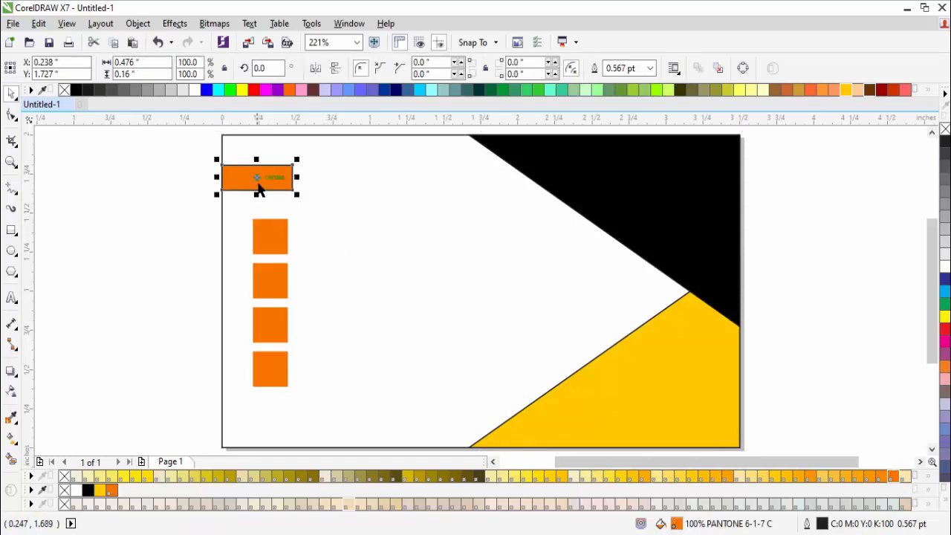
left_click(858, 198)
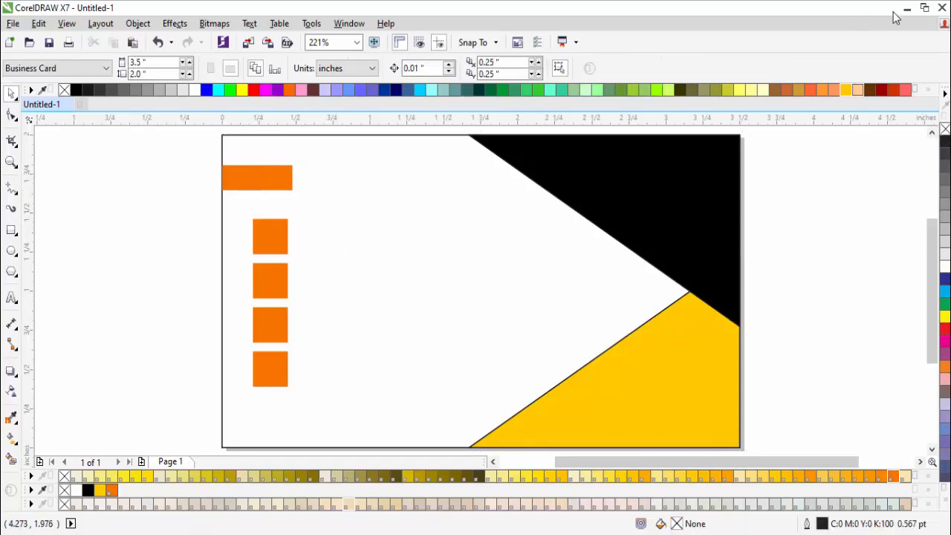
Import the "fina logo use" file from the desktop into the card document
left_click(907, 7)
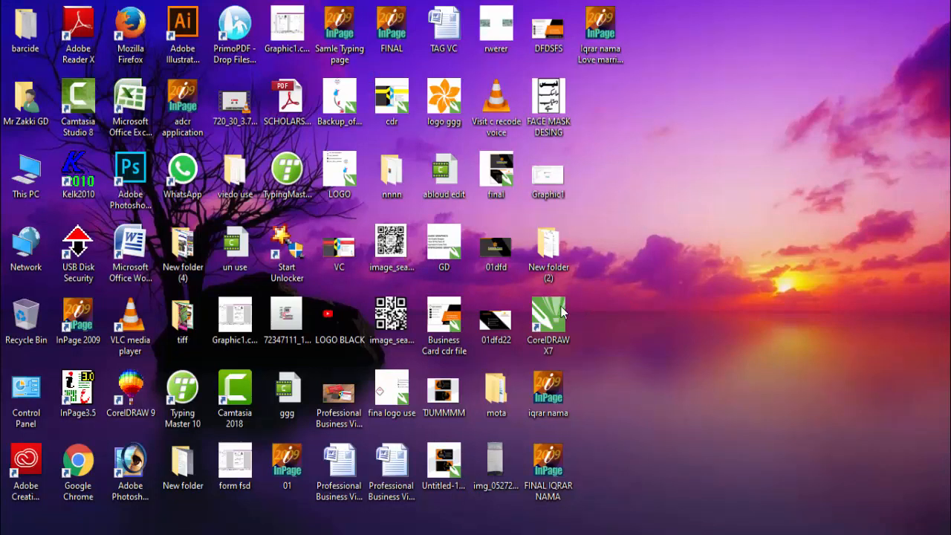
left_click_drag(446, 252, 456, 382)
left_click_drag(403, 395, 180, 312)
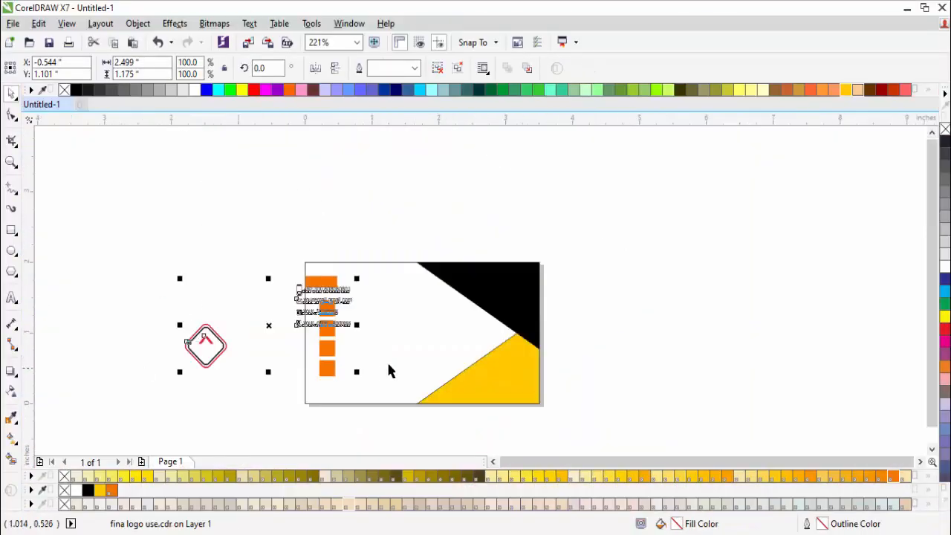
Scale the contact details group down to about 0.87 by 0.62 inches and place it beside the orange squares
key("F4")
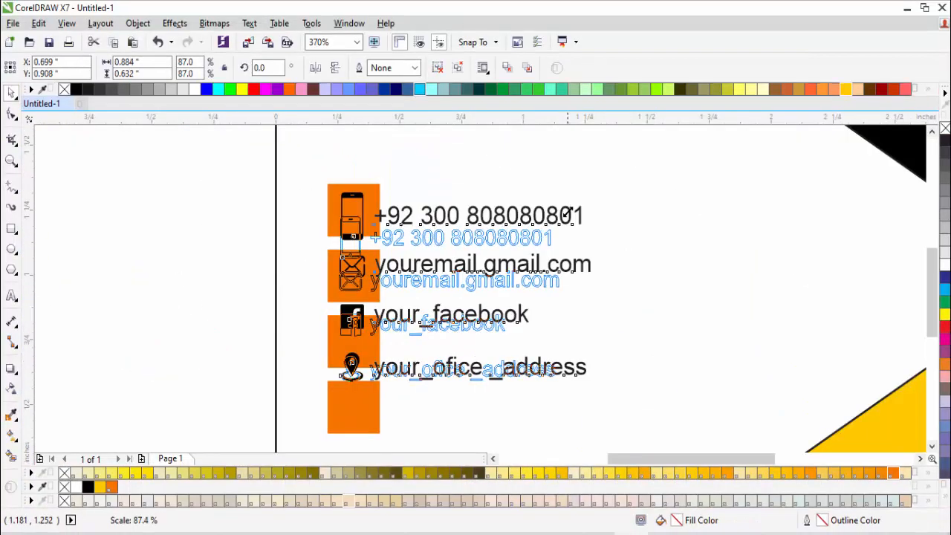
left_click_drag(568, 215, 562, 214)
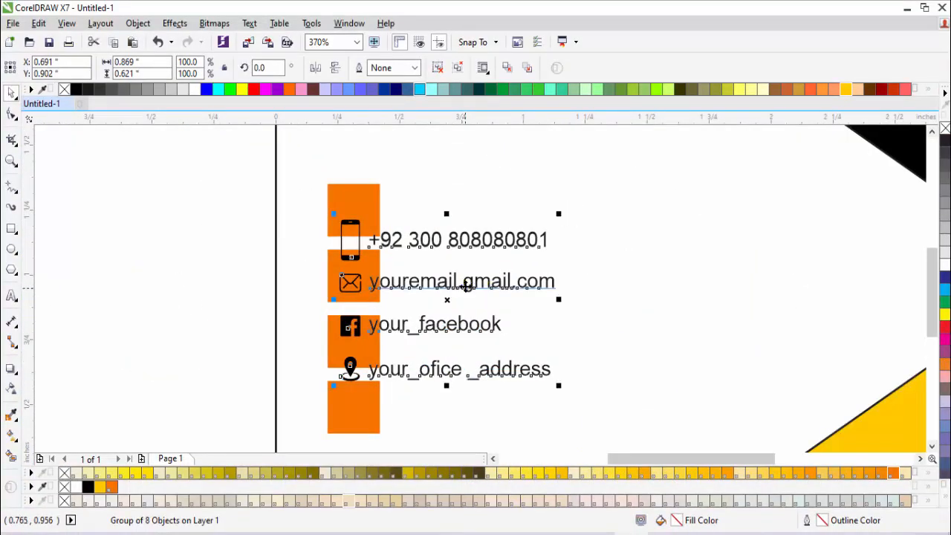
left_click_drag(466, 286, 466, 261)
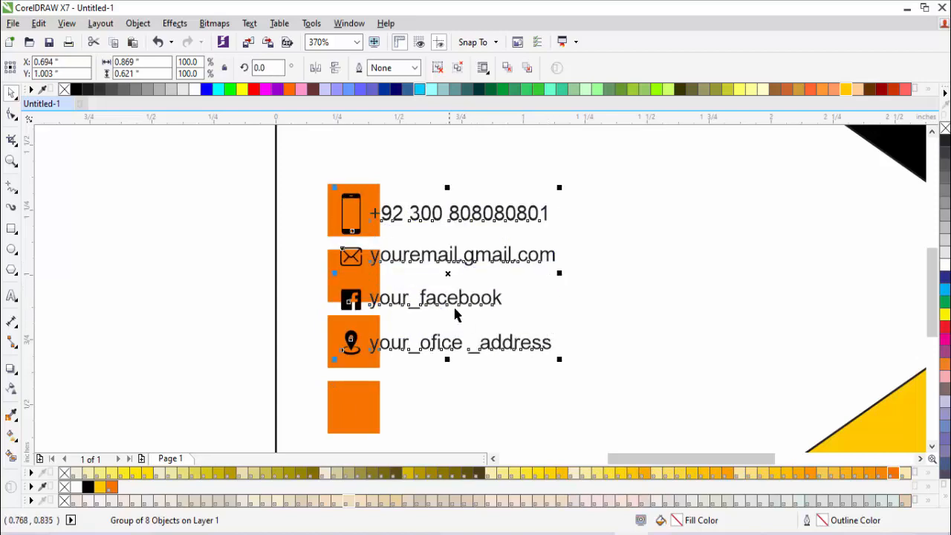
left_click_drag(455, 315, 543, 297)
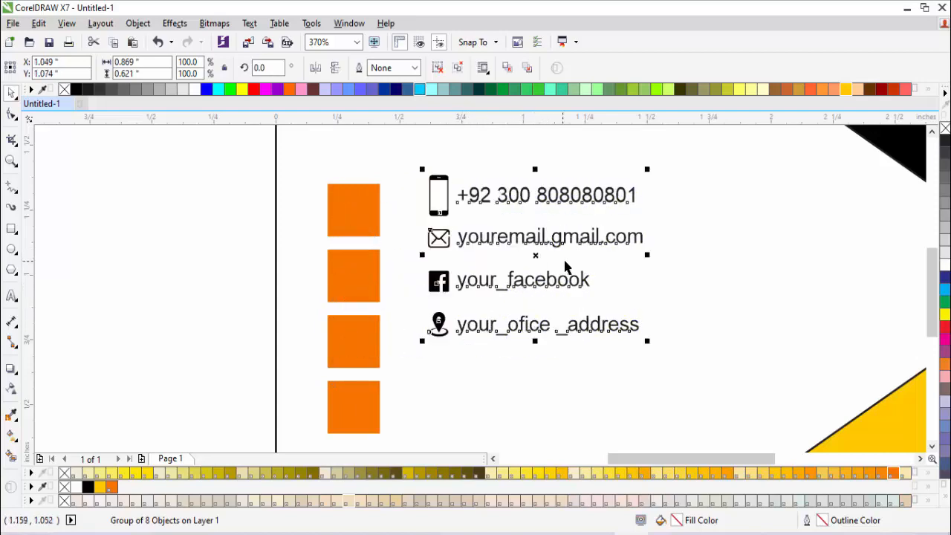
Ungroup the contact details and centre the phone icon on the top orange square
left_click(445, 71)
left_click(208, 173)
left_click(444, 211)
left_click(344, 216, "shift")
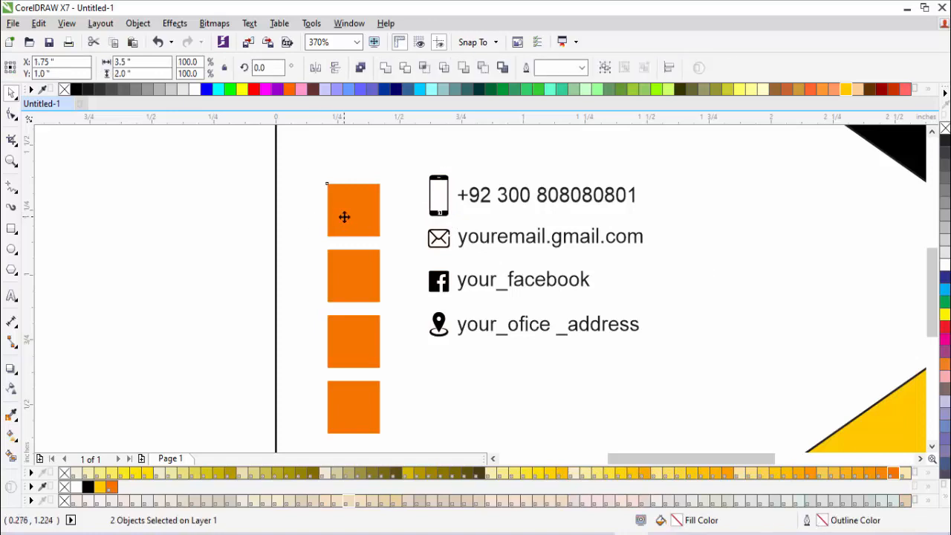
left_click(282, 206, "shift")
left_click(417, 215)
left_click(444, 215)
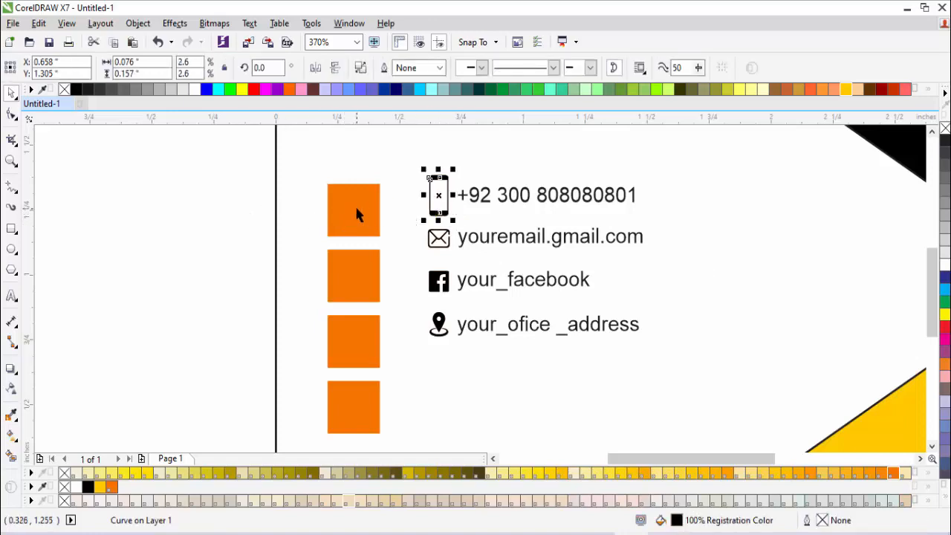
left_click(357, 212, "shift")
key("c")
key("e")
left_click(427, 260)
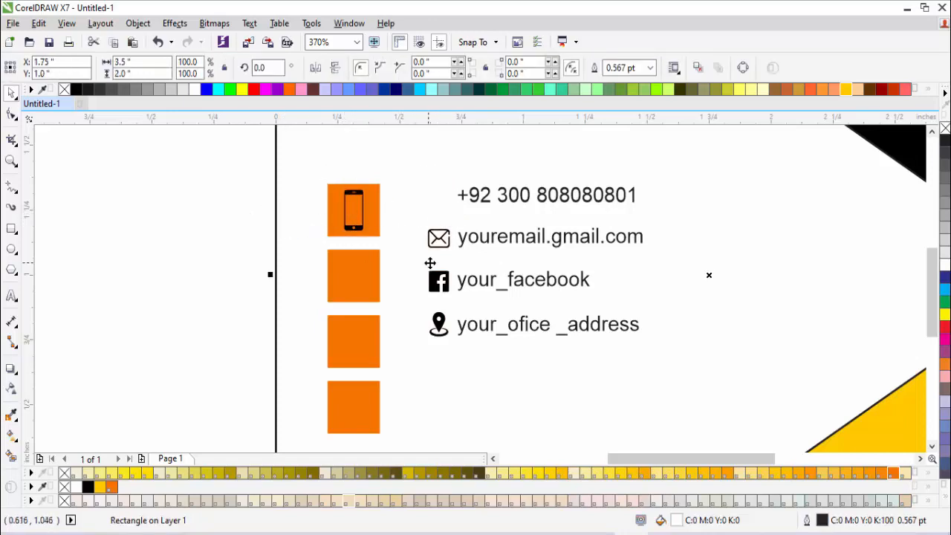
Centre the envelope icon on the second orange square
left_click(438, 238)
left_click(350, 276, "shift")
key("c")
key("e")
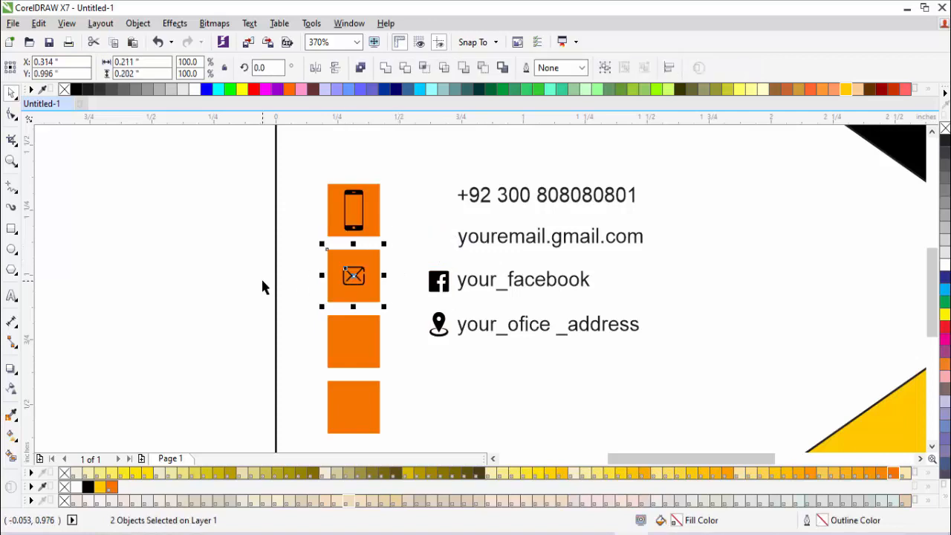
left_click(261, 277)
Centre the Facebook icon on the third orange square
left_click(439, 280)
left_click(364, 315, "shift")
key("c")
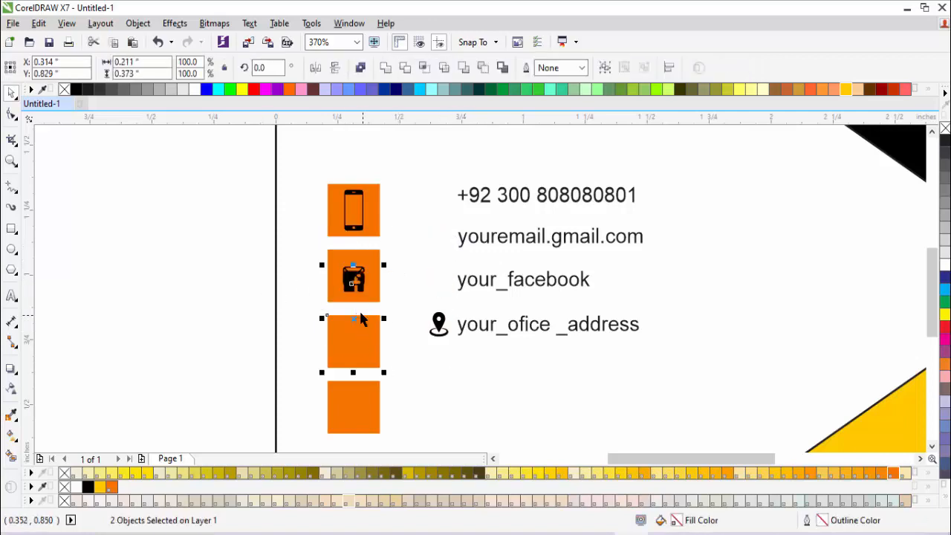
key("e")
left_click(155, 359)
Centre the location pin icon on the bottom orange square
left_click(437, 323)
left_click(375, 405, "shift")
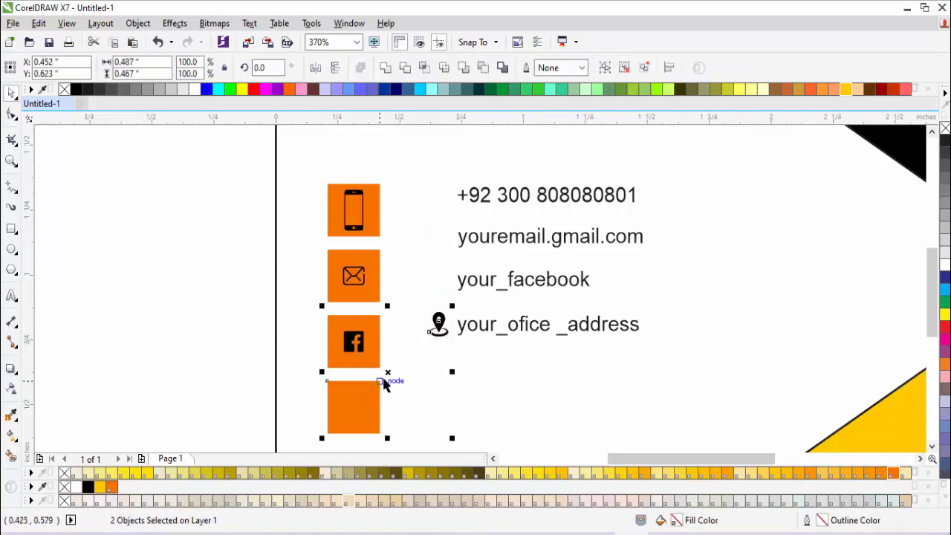
key("c")
key("e")
left_click(238, 297)
Align the phone number line with the first orange square and the e-mail line with the second, centred vertically
left_click(490, 206)
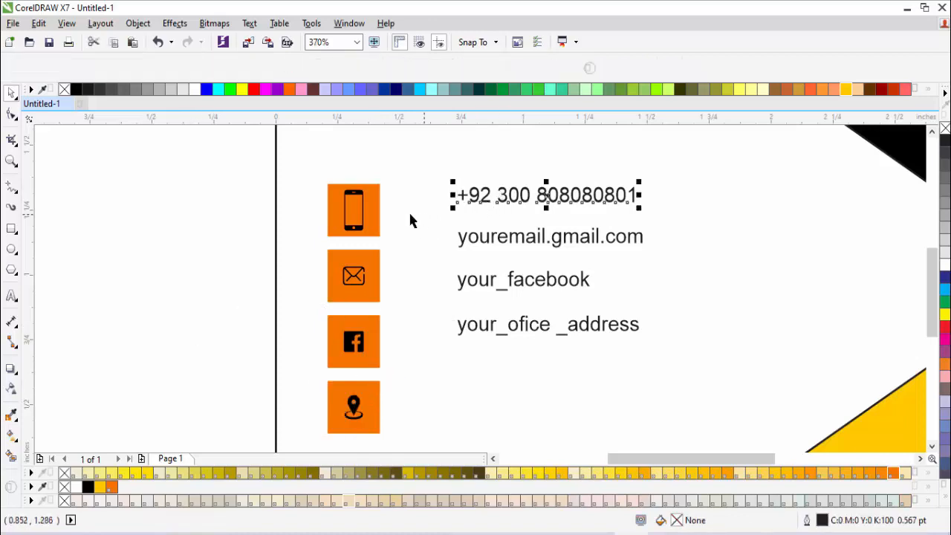
left_click(377, 218, "shift")
key("e")
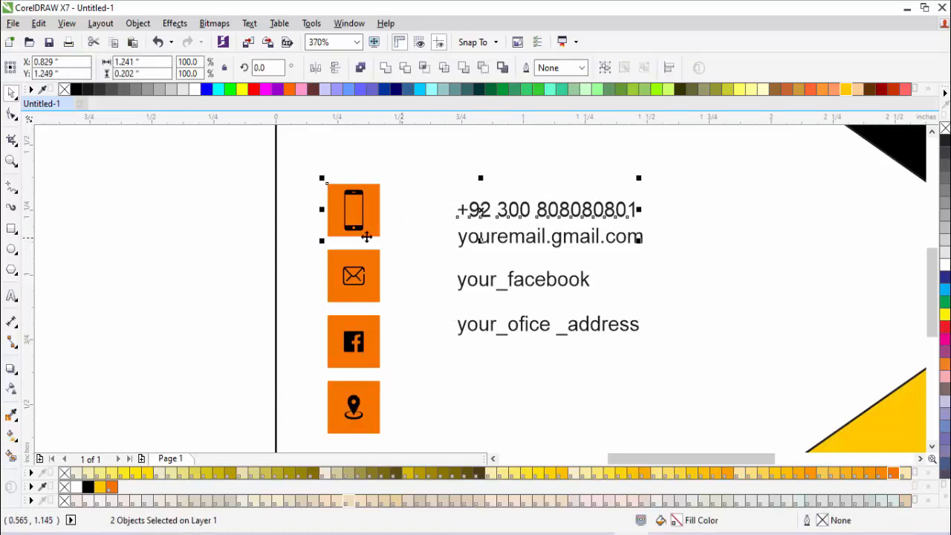
left_click(416, 236)
left_click(520, 238)
left_click(375, 271, "shift")
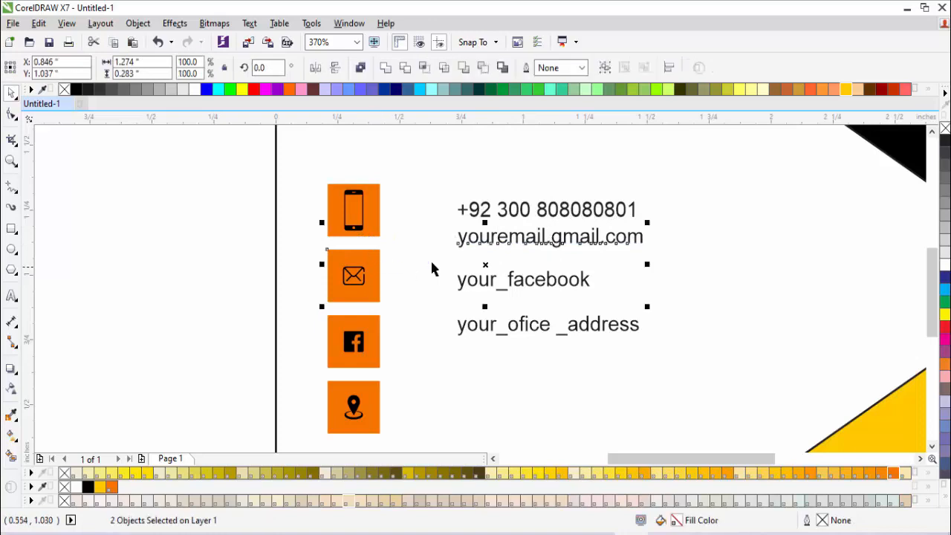
key("e")
left_click(486, 295)
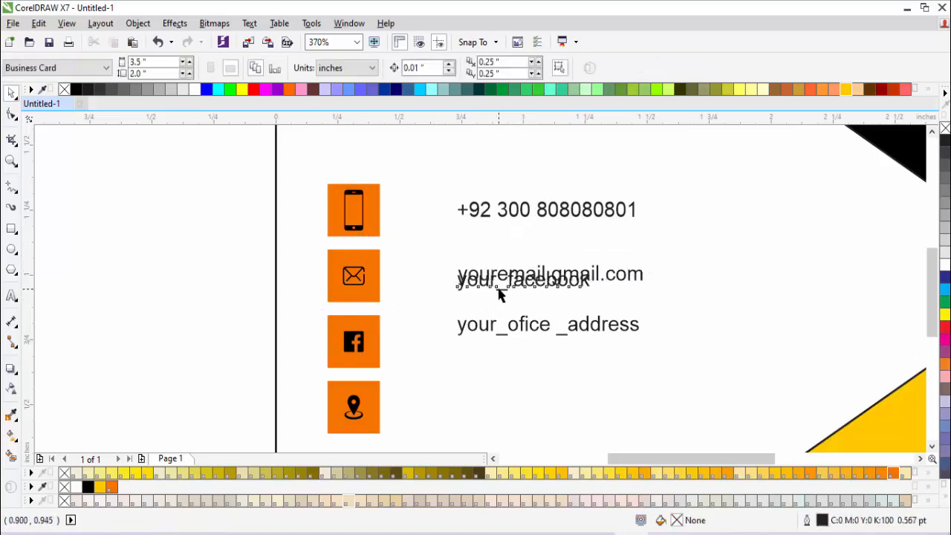
Align the Facebook line with the third orange square and the office address line with the fourth, centred vertically
left_click(499, 295)
left_click(373, 330, "shift")
key("e")
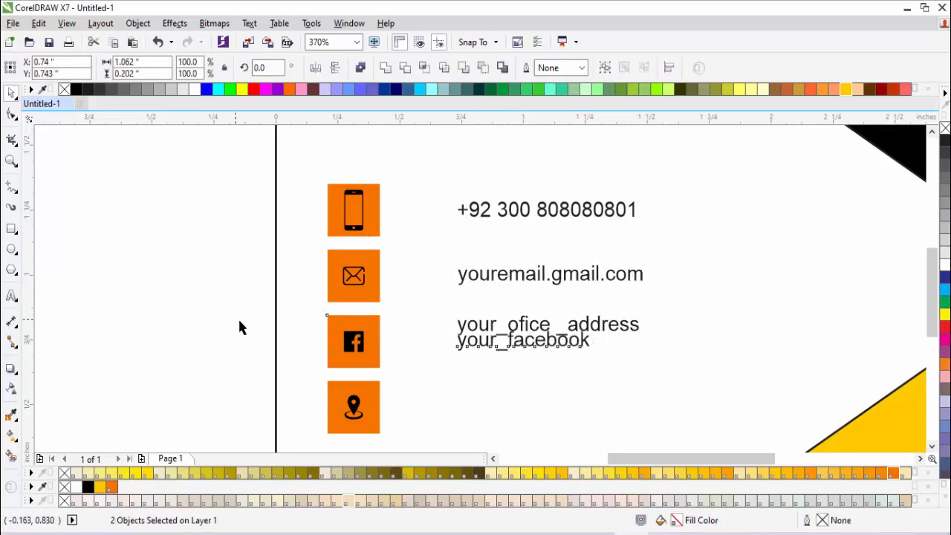
left_click(239, 327)
left_click(534, 327)
left_click(382, 403, "shift")
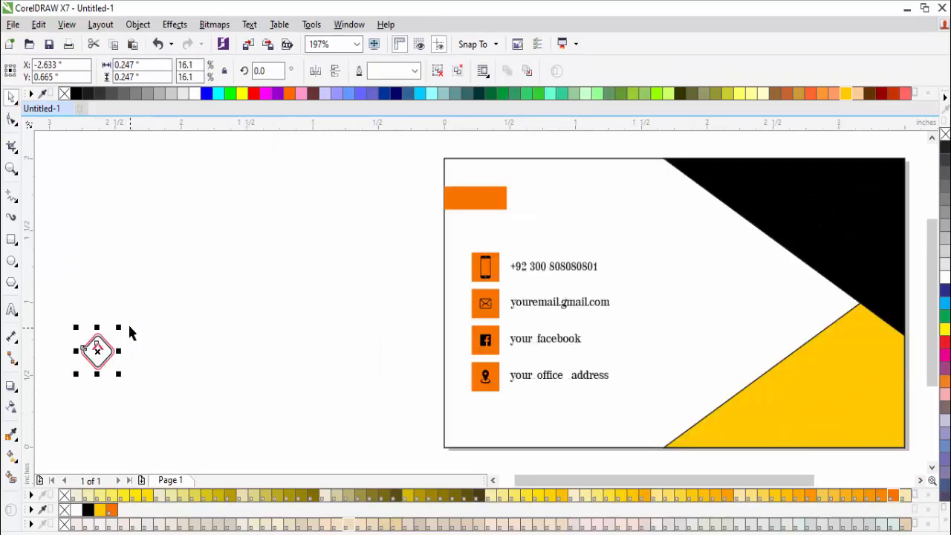
left_click_drag(97, 350, 529, 276)
left_click_drag(546, 267, 548, 213)
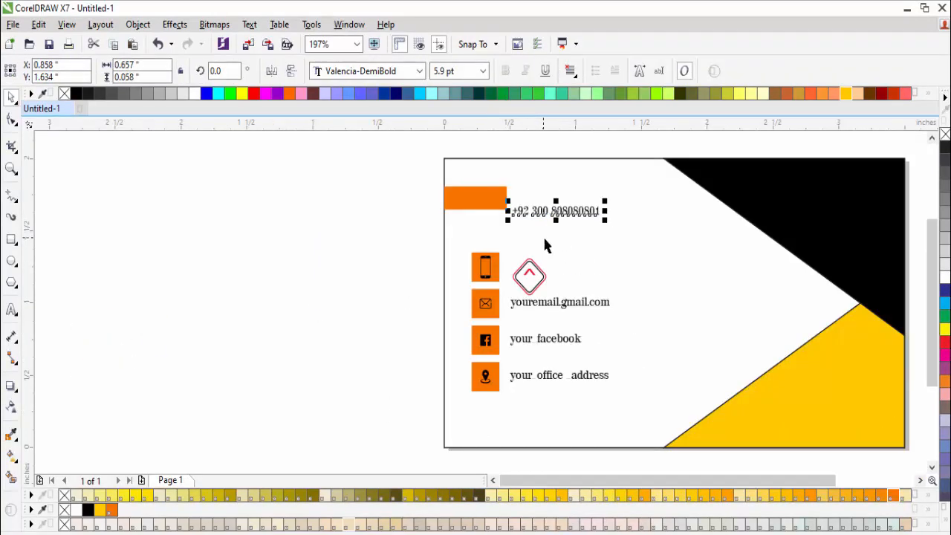
key("ctrl+z")
key("ctrl+z")
left_click(68, 384)
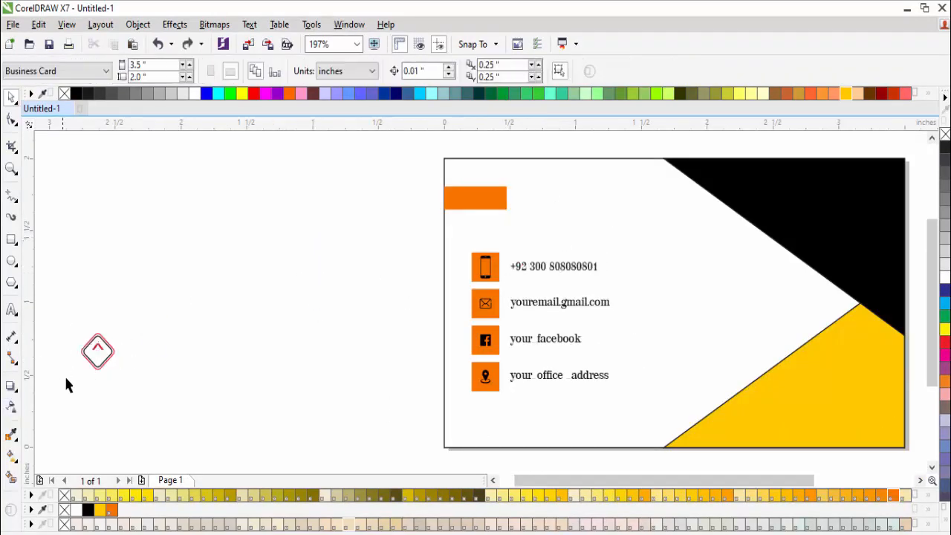
Place the diamond logo beside the orange bar near the card's upper edge
left_click(104, 351)
left_click_drag(98, 349, 543, 198)
key("F2")
left_click_drag(460, 173, 622, 229)
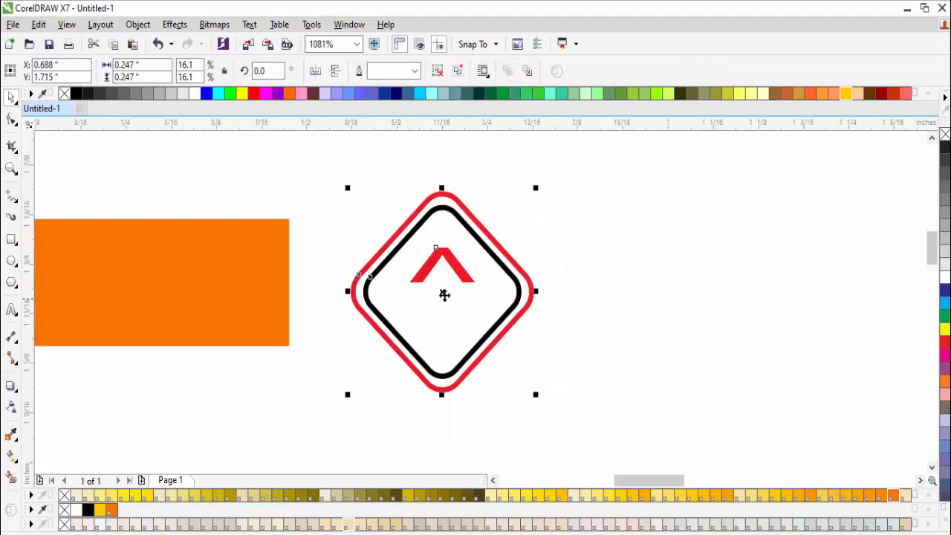
left_click_drag(444, 295, 465, 243)
scroll(520, 282, "down", 5)
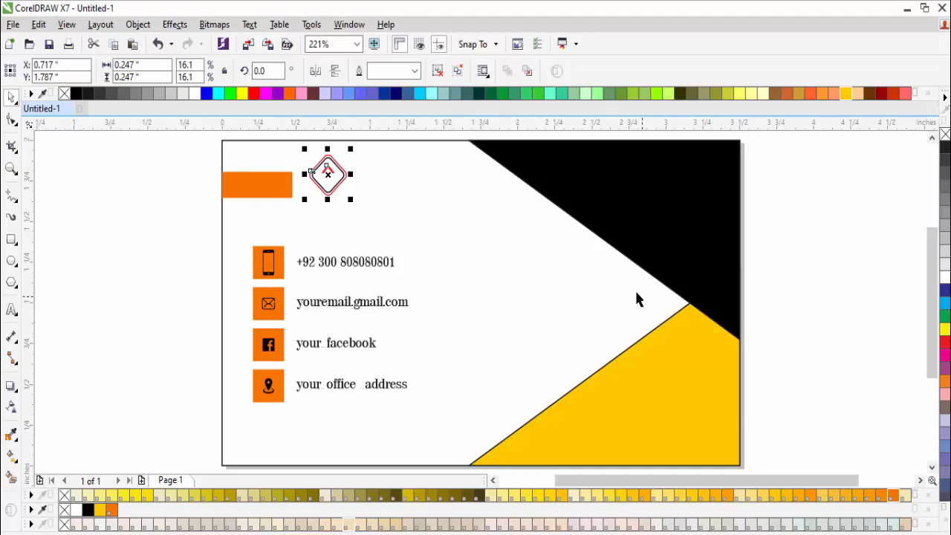
Move the diamond logo onto the black triangle and give its shapes a yellow outline
left_click(747, 233)
left_click(328, 189)
left_click_drag(327, 175, 605, 180)
left_click_drag(790, 141, 493, 252)
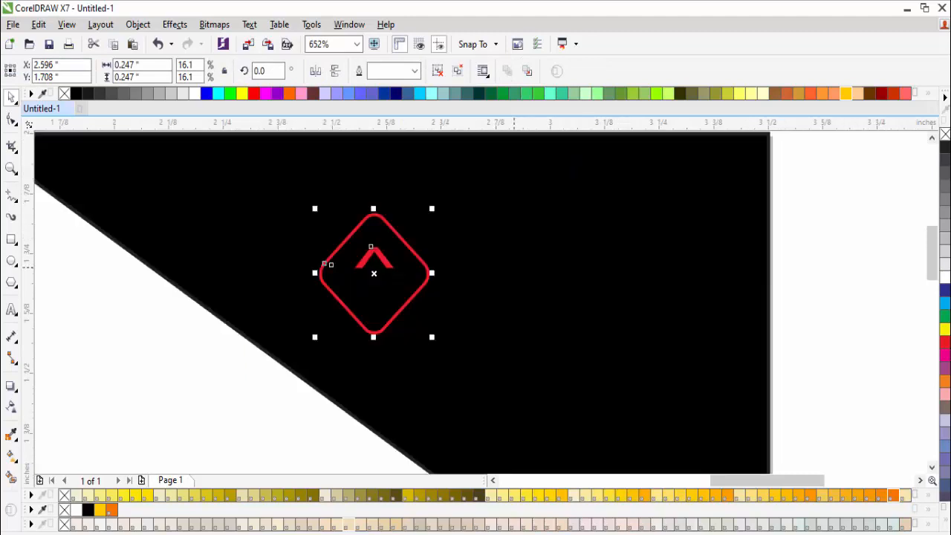
right_click(945, 332)
left_click(884, 325)
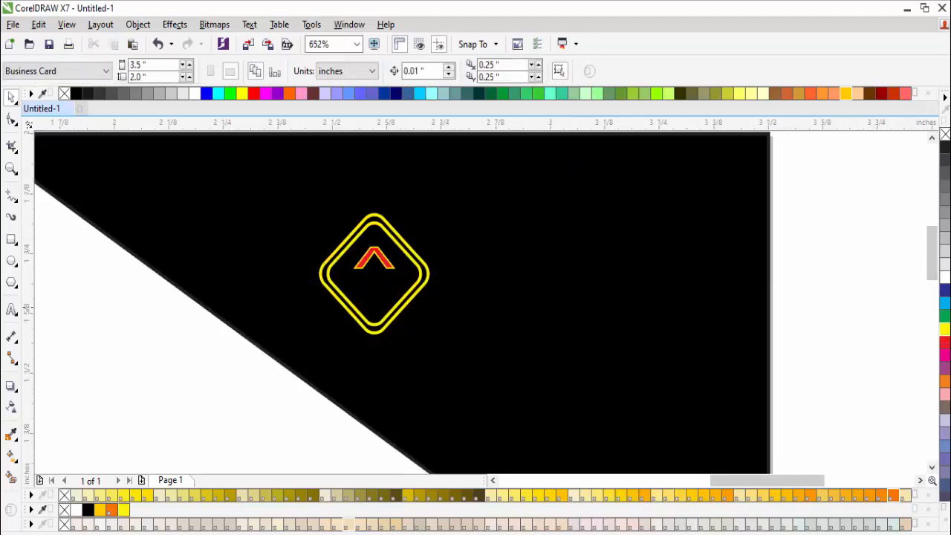
Add the text "your company name here" in Arial 24 pt beside the diamond logo
left_click(11, 309)
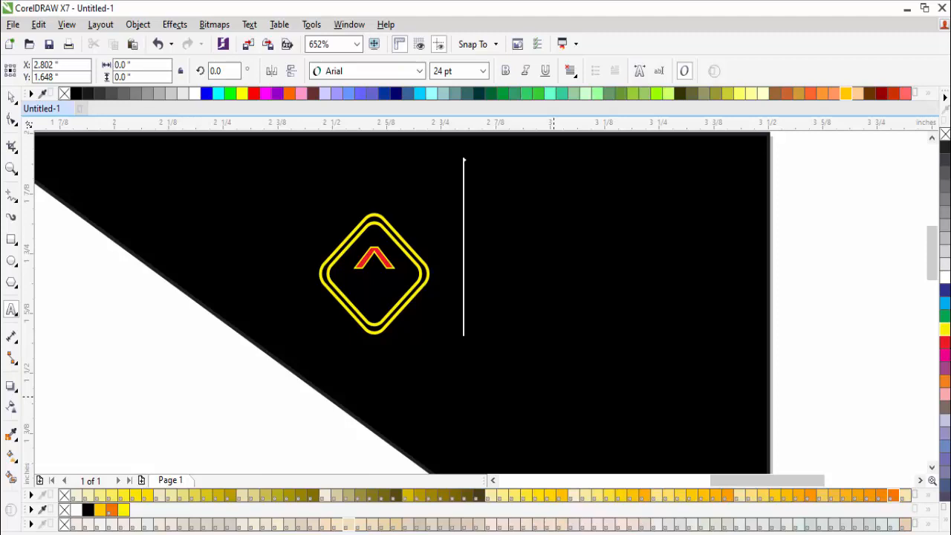
type("your")
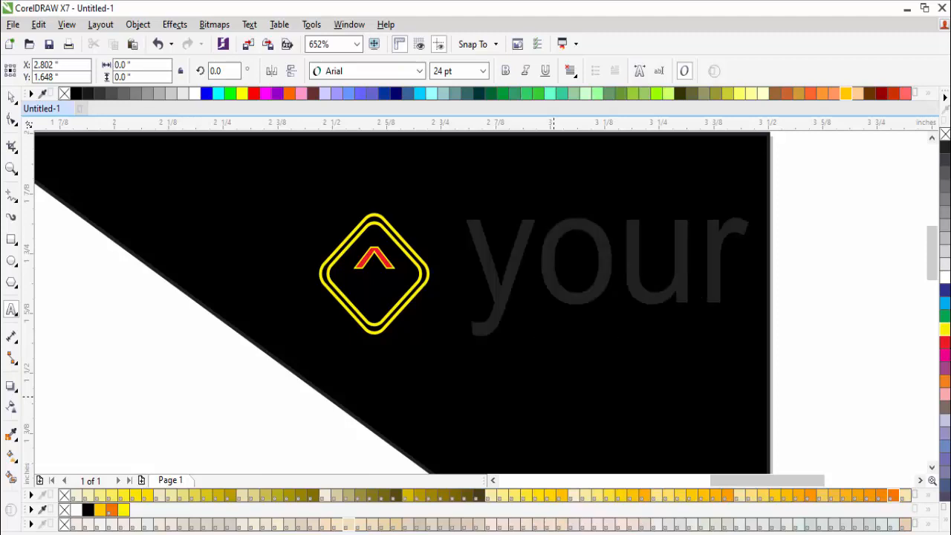
type(" coco")
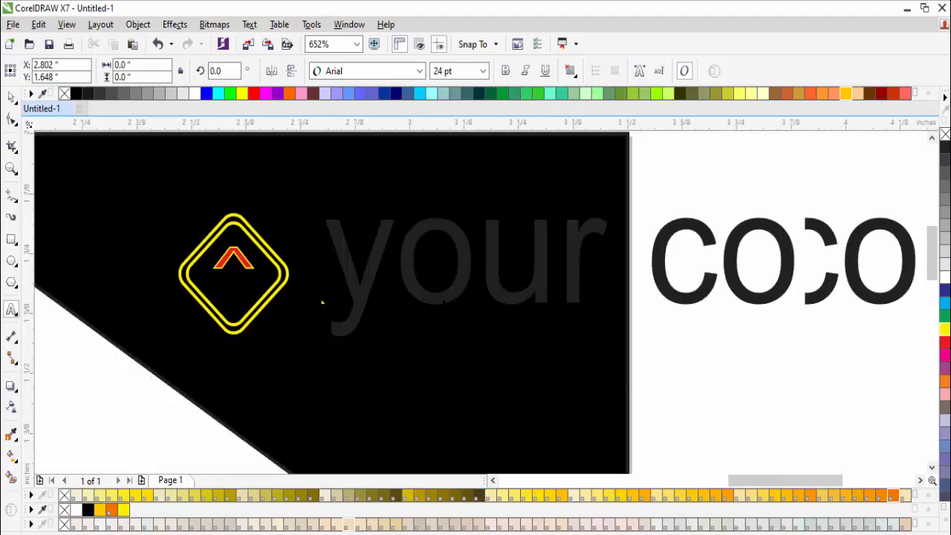
type("any name")
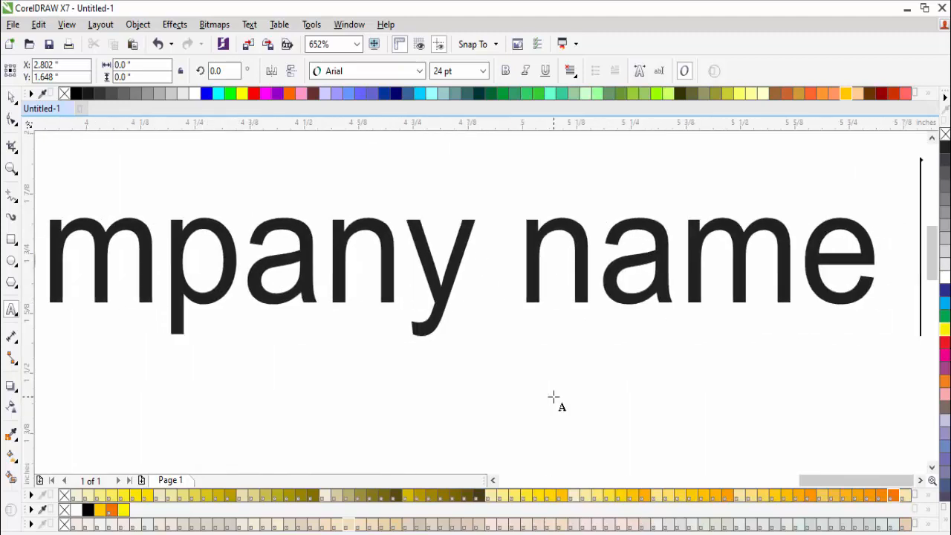
type(" here")
key("Escape")
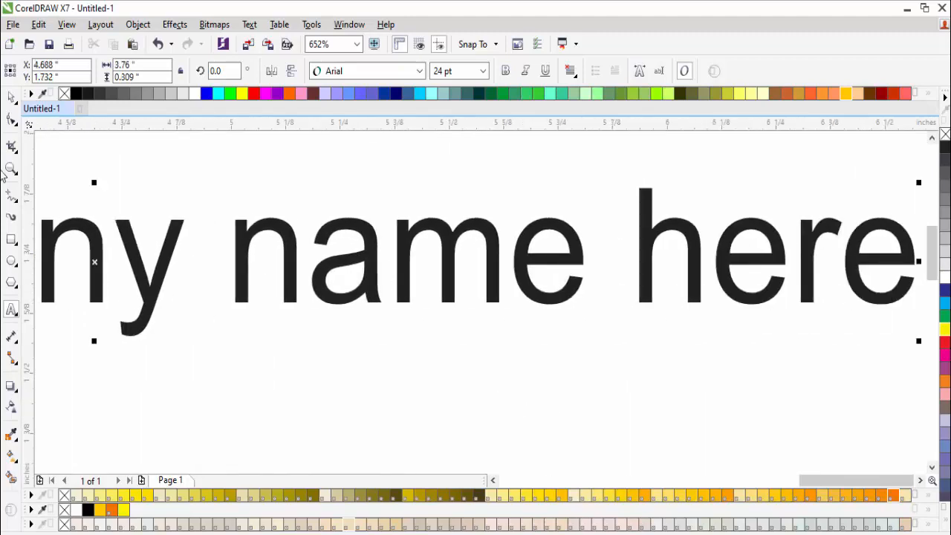
Change the company name text to Title Case and set its font to Valencia-DemiBold
left_click(11, 98)
key("alt+x")
key("g")
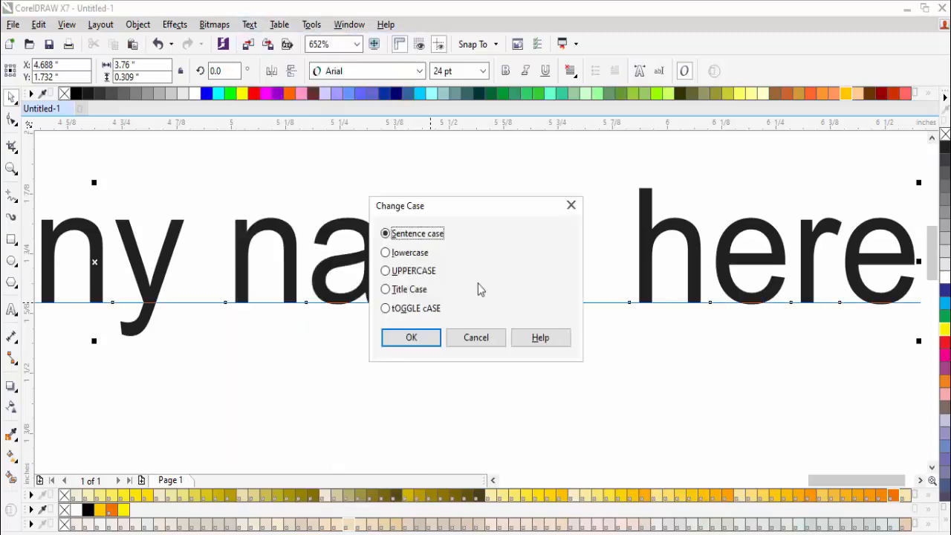
left_click(404, 337)
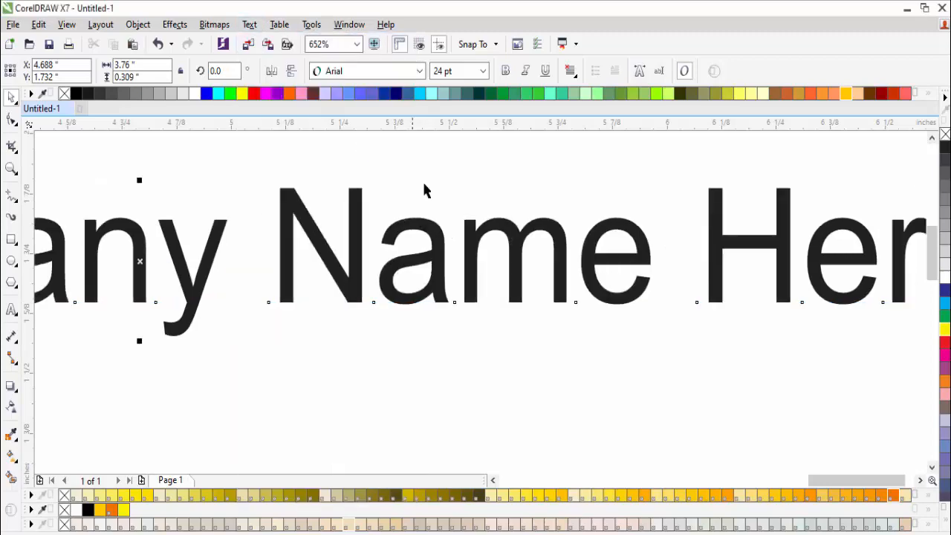
left_click(419, 72)
left_click(382, 114)
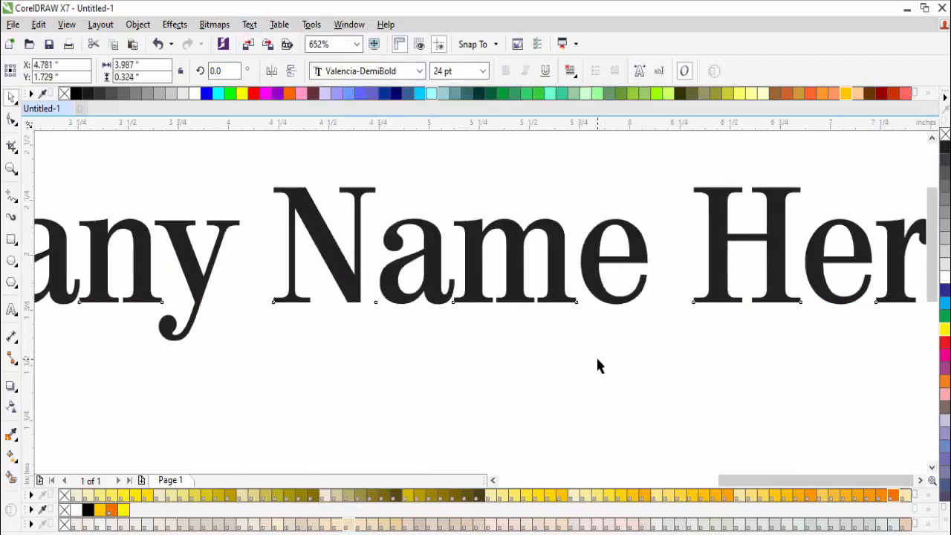
Shrink the company name to about 5 pt and move it fully onto the black triangle below the diamond logo
scroll(597, 354, "down", 5)
left_click_drag(696, 312, 191, 363)
key("F2")
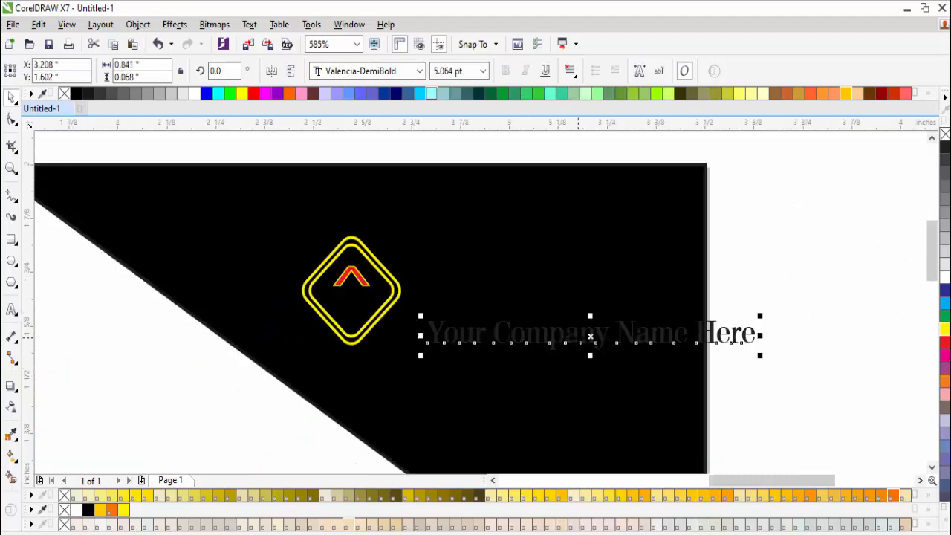
left_click_drag(590, 335, 530, 343)
Move the diamond logo centrally above the company name and raise the name slightly towards it
left_click(379, 314)
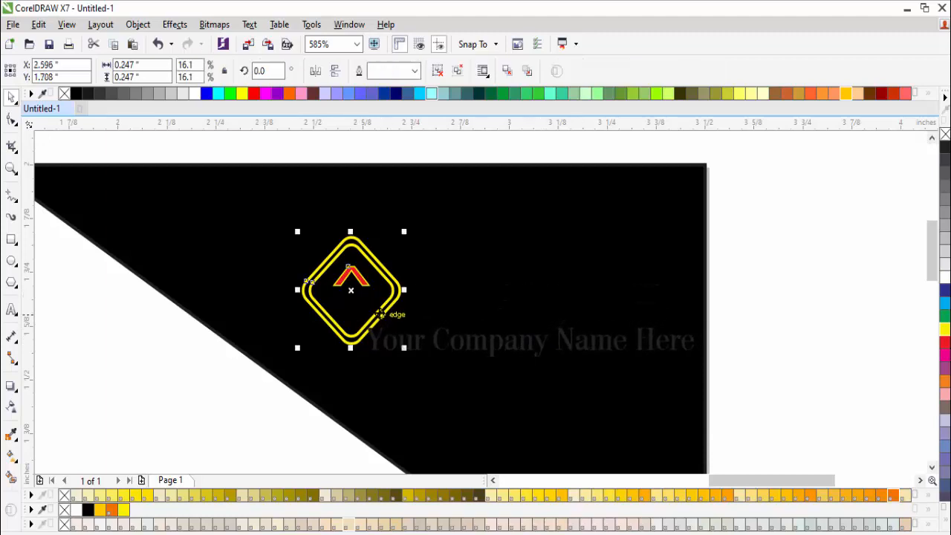
left_click_drag(351, 290, 486, 238)
left_click(484, 238)
left_click(746, 311)
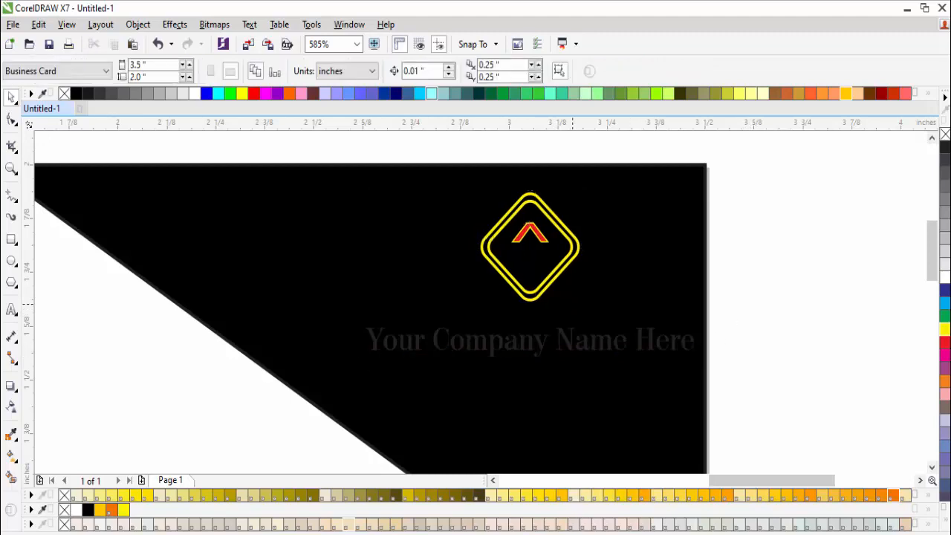
left_click_drag(529, 339, 529, 325)
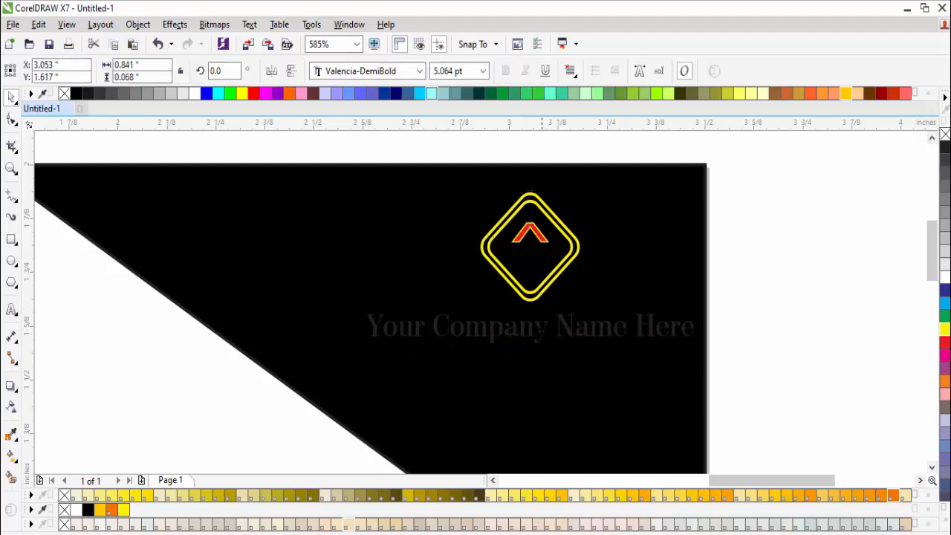
Fill the company name text with yellow
left_click(943, 331)
left_click(823, 381)
scroll(817, 381, "down", 5)
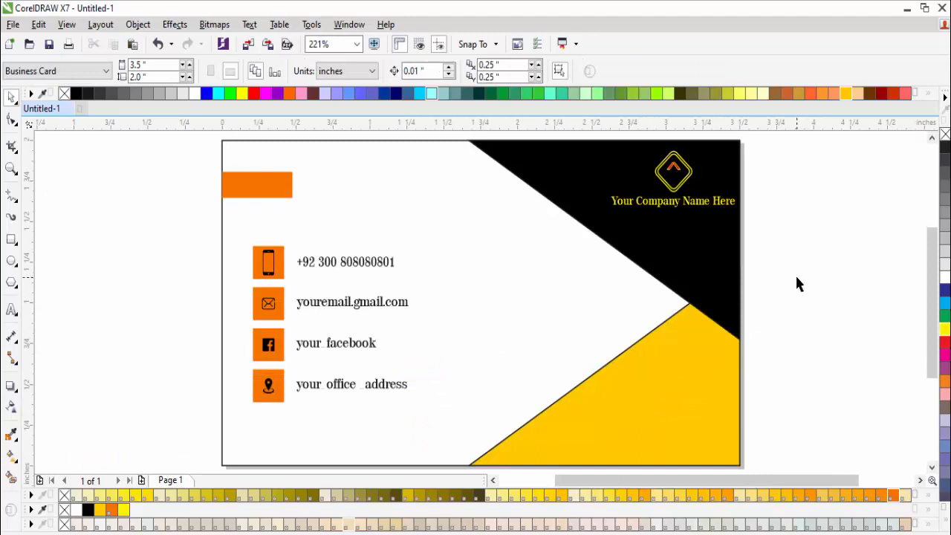
Add the text "zakki graphics" in Arial 24 pt beside the orange bar near the card's upper edge
left_click_drag(461, 156, 240, 258)
scroll(423, 257, "down", 3)
left_click_drag(248, 188, 743, 306)
left_click(8, 309)
left_click(360, 336)
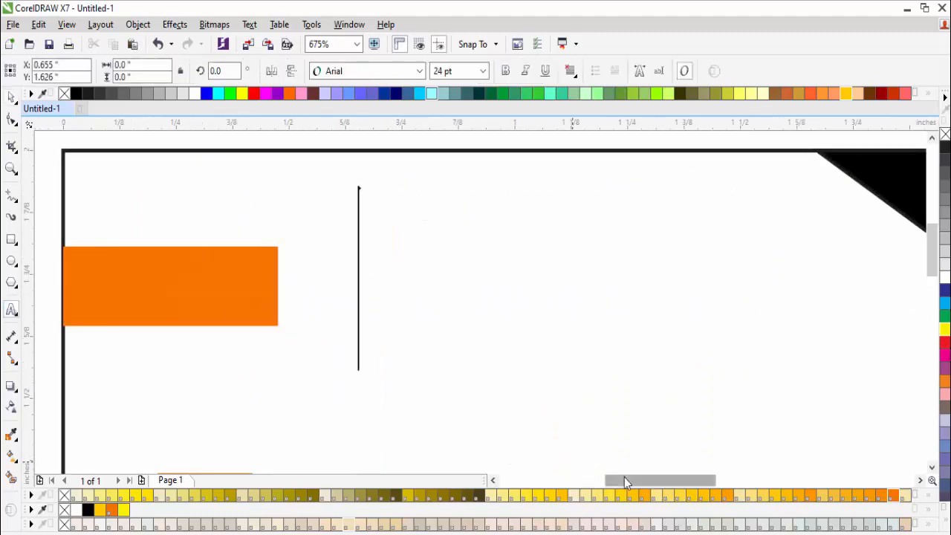
type("Zakki gr")
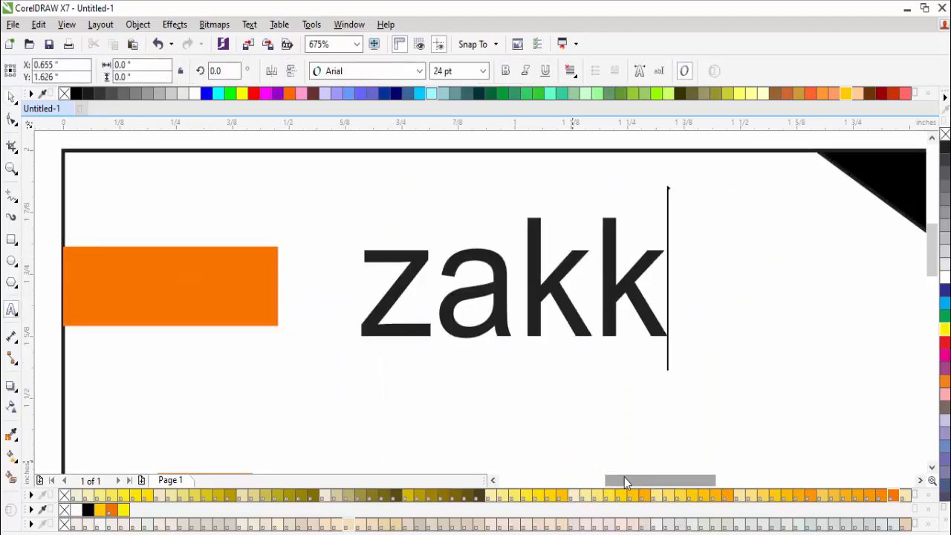
type("aphics")
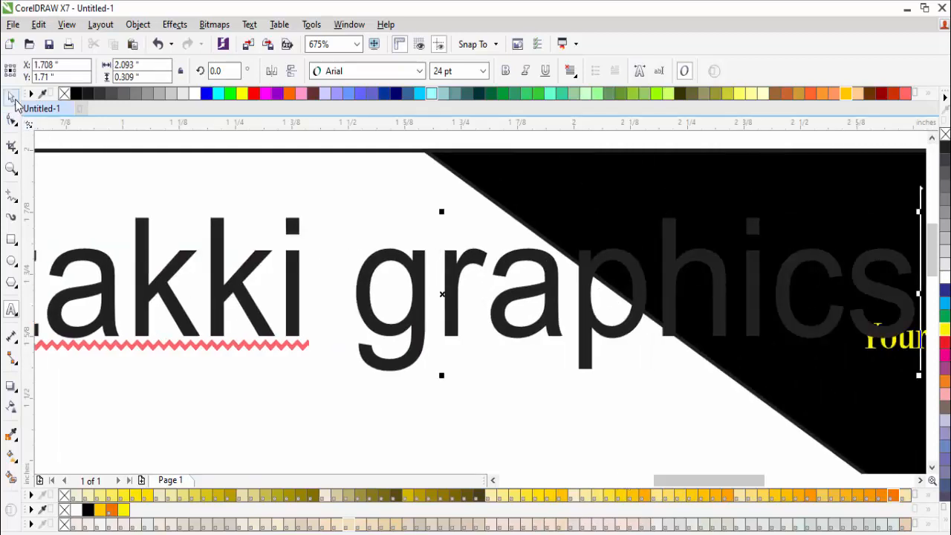
Change the "zakki graphics" text to Title Case and set its font to Bahnschrift Condensed
left_click(12, 97)
scroll(468, 315, "down", 2)
key("shift+F3")
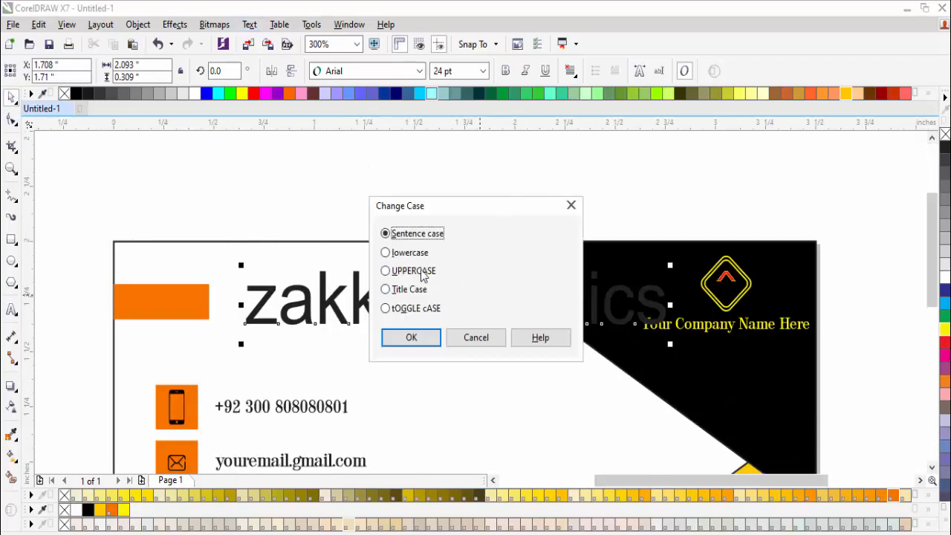
left_click(407, 289)
left_click(410, 338)
left_click(372, 71)
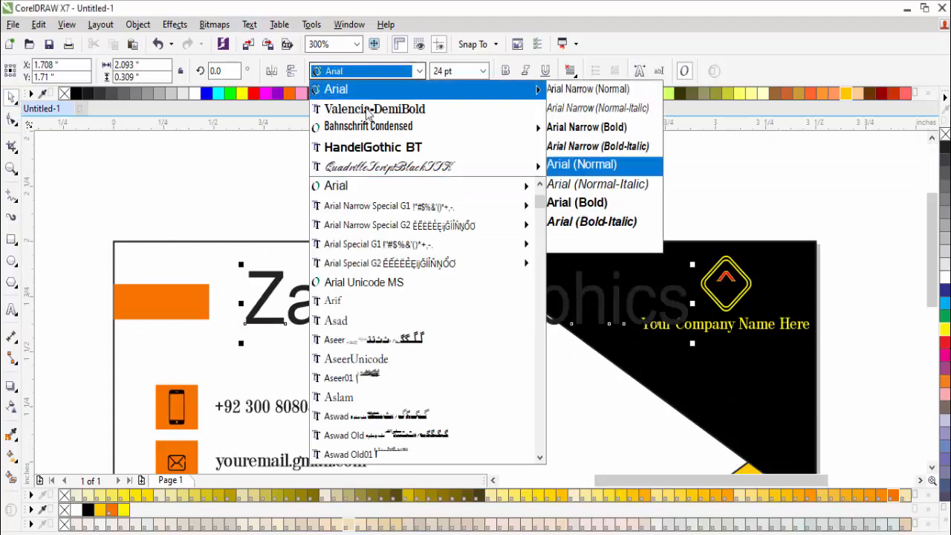
left_click(367, 133)
Scale "Zakki Graphics" down to about 13.6 pt and place it just beside the orange bar
left_click_drag(574, 265, 435, 295)
left_click_drag(482, 268, 162, 357)
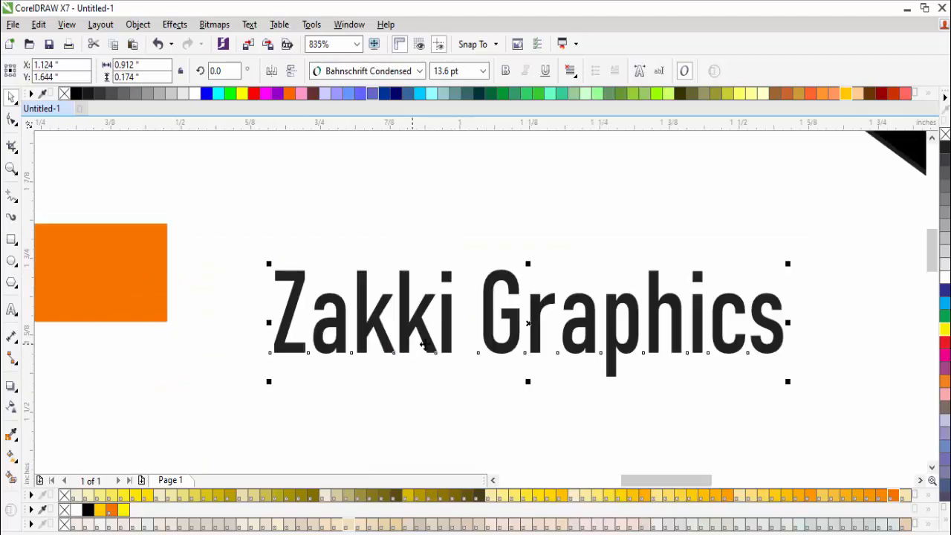
left_click_drag(529, 324, 465, 277)
scroll(698, 372, "down", 3)
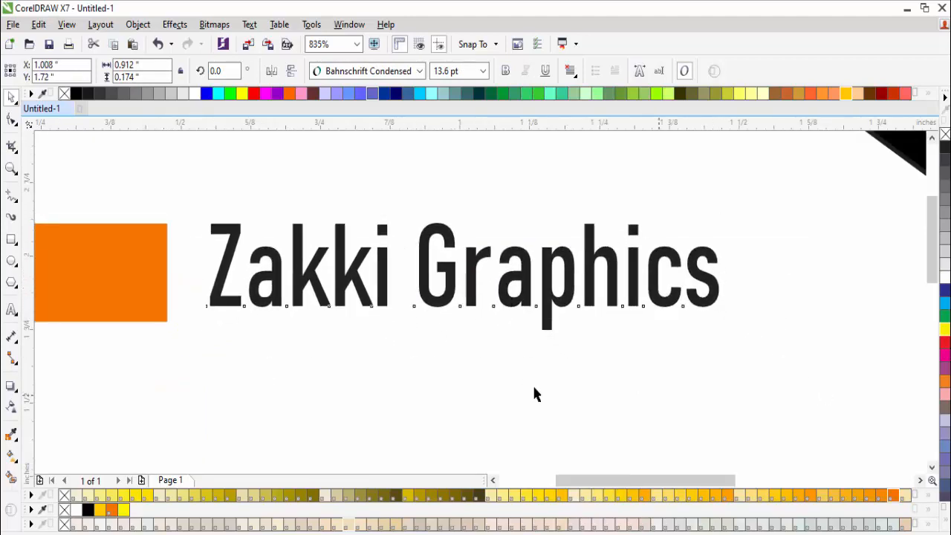
left_click_drag(398, 280, 849, 409)
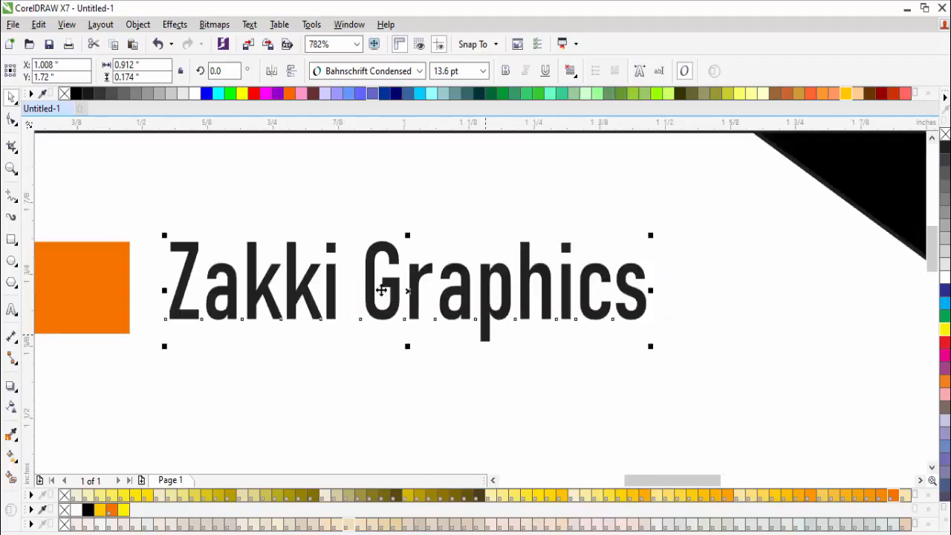
Draw a thin rectangle about 0.92 by 0.04 inch under "Zakki Graphics" and lower it slightly away from the text
left_click(11, 239)
left_click_drag(170, 344, 651, 357)
key("Escape")
key("space")
left_click(566, 355)
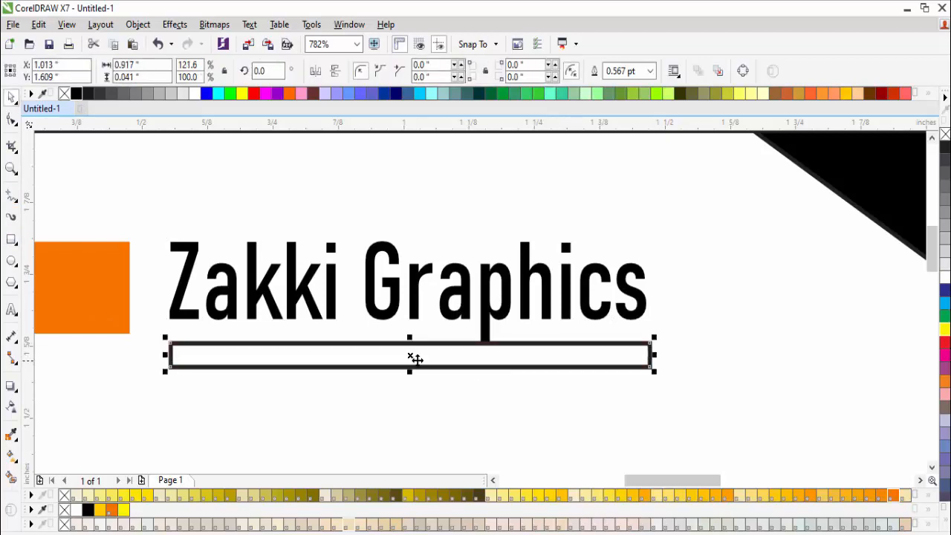
left_click_drag(409, 359, 409, 369)
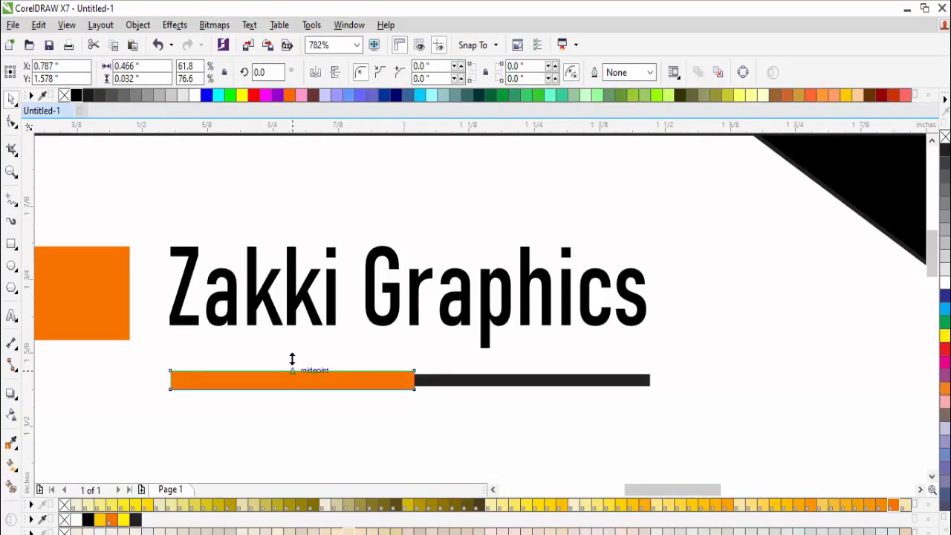
Thicken the orange half of the divider under "Zakki Graphics" evenly about its centre to about 0.046 inch
left_click_drag(292, 359, 292, 353)
left_click(450, 382)
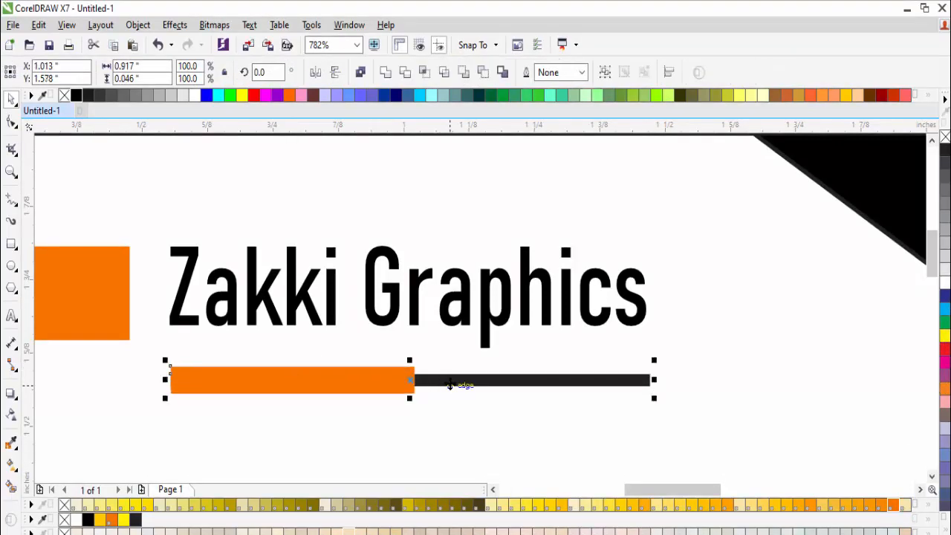
left_click(473, 412)
scroll(474, 412, "down", 2)
scroll(474, 412, "down", 2)
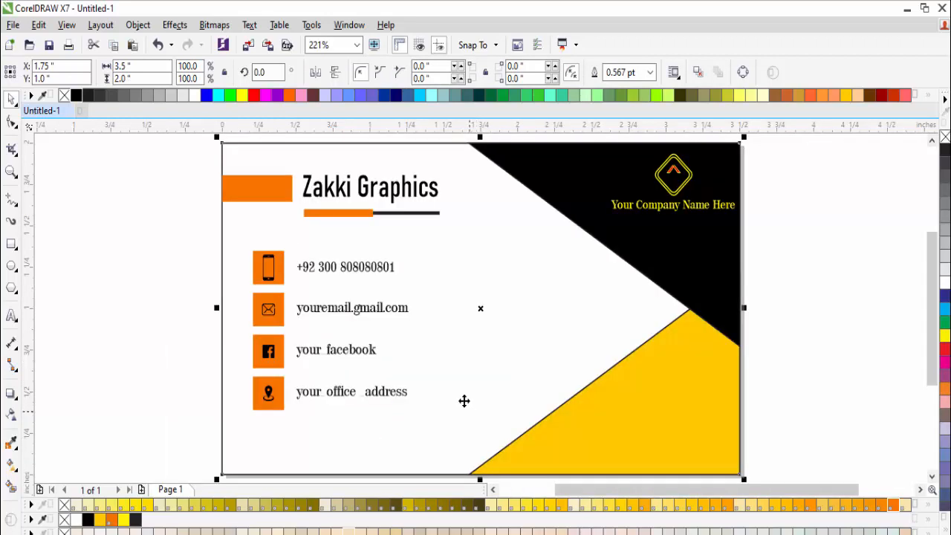
Add the text "graphics dessigner" in Arial 24 pt under the "Zakki Graphics" divider
left_click_drag(251, 159, 508, 316)
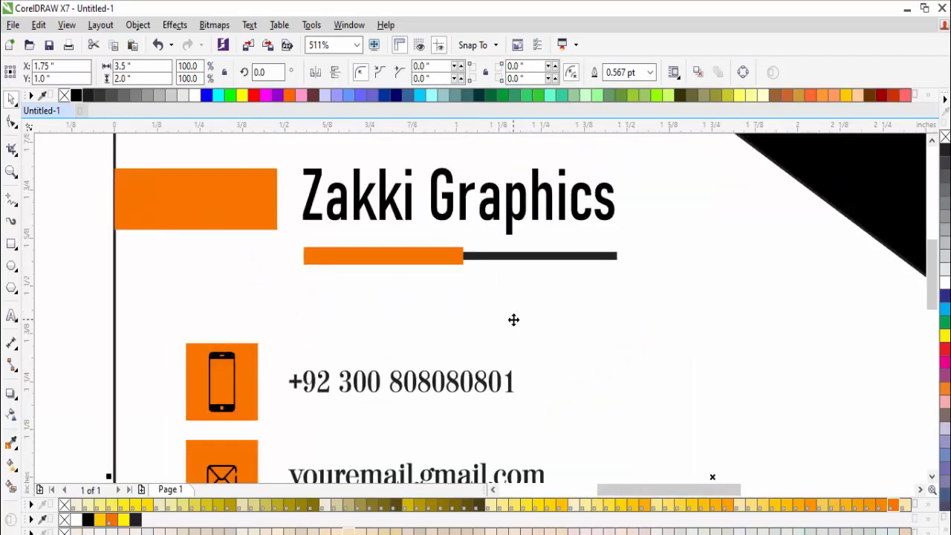
left_click(11, 316)
left_click(332, 303)
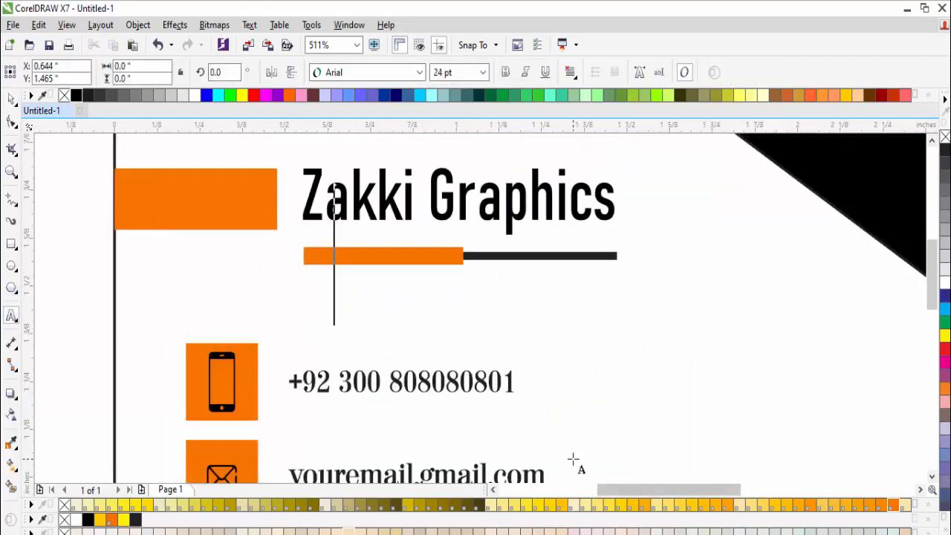
type("gra")
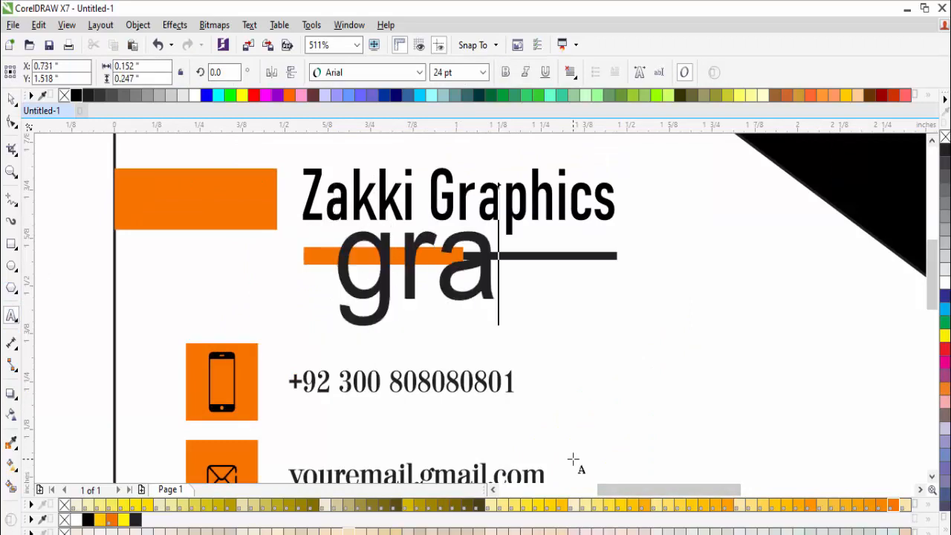
type("phi")
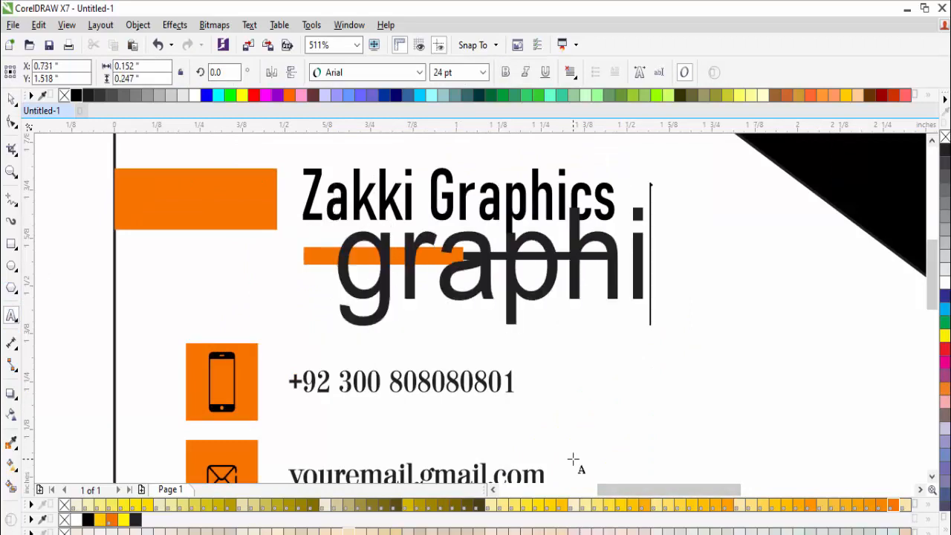
type("cs des")
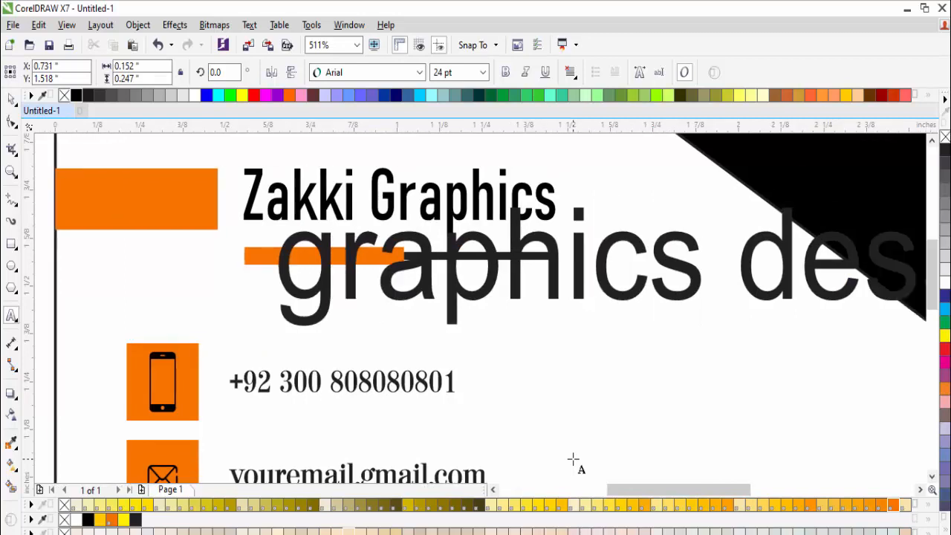
type("signe")
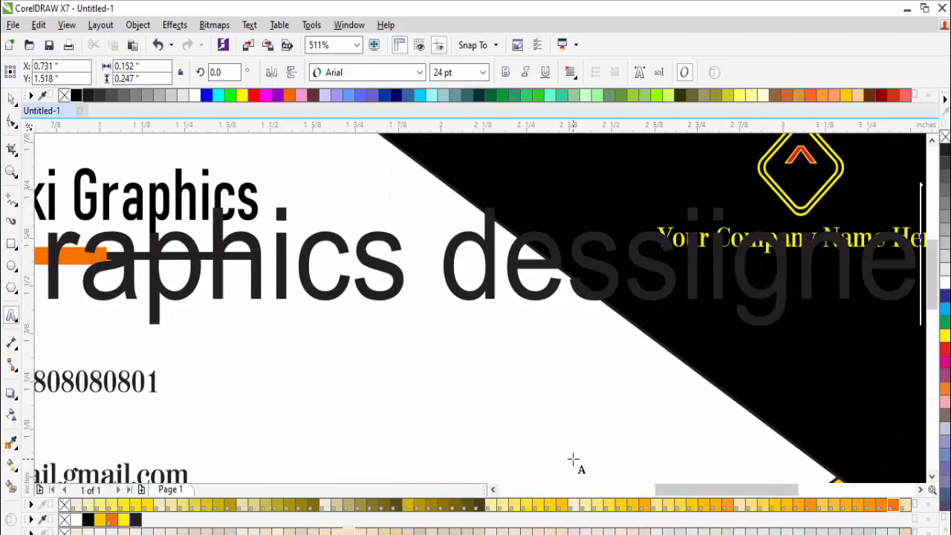
key("BackSpace")
key("BackSpace")
key("BackSpace")
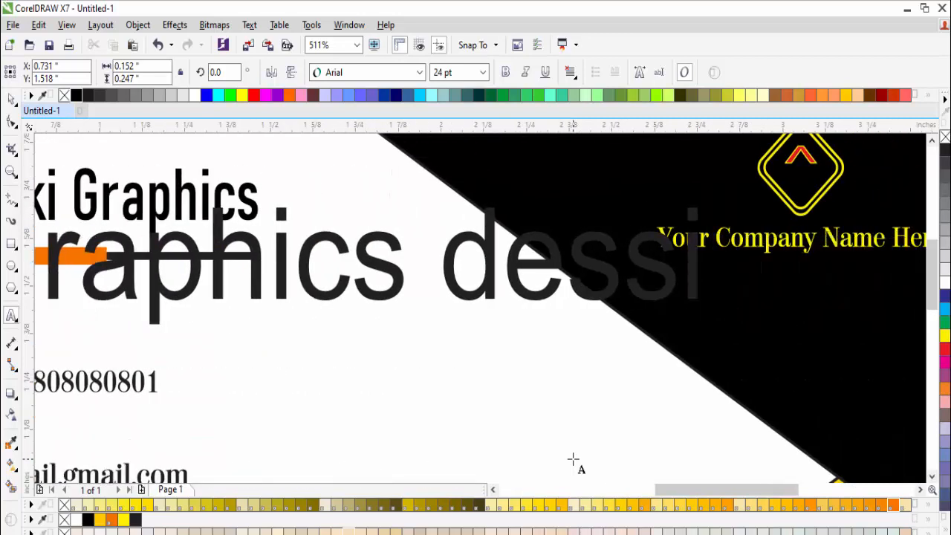
type("gner")
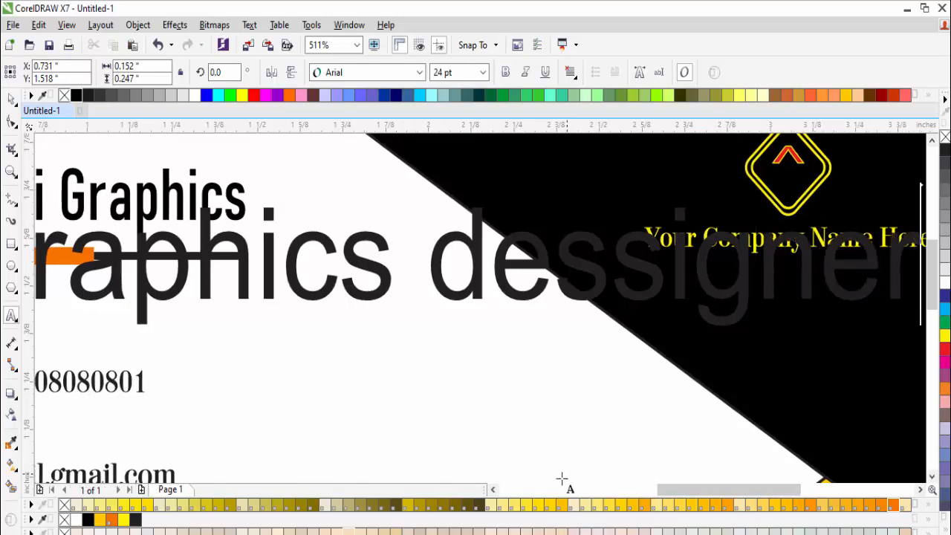
Change the "graphics dessigner" text to Title Case and set its font to HandelGothic BT
left_click(9, 100)
key("shift+F3")
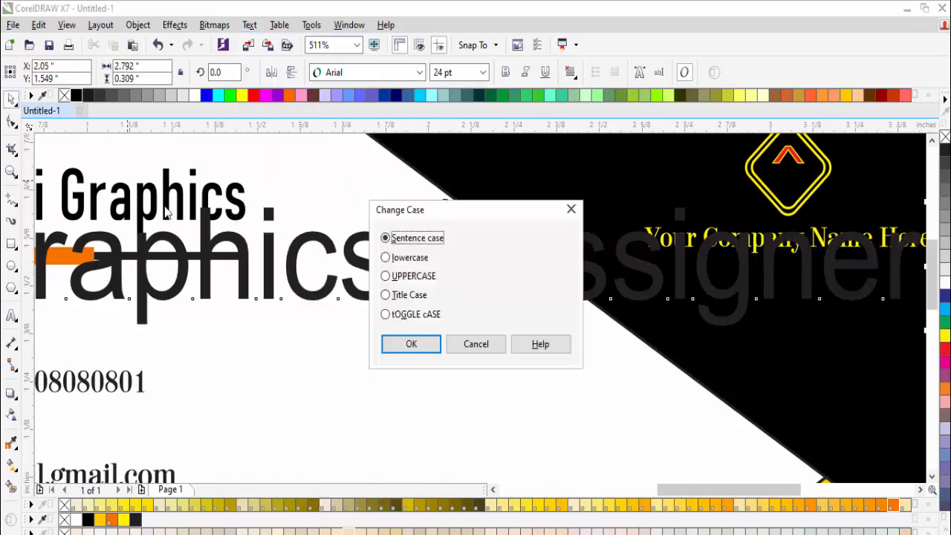
left_click(407, 295)
left_click(412, 343)
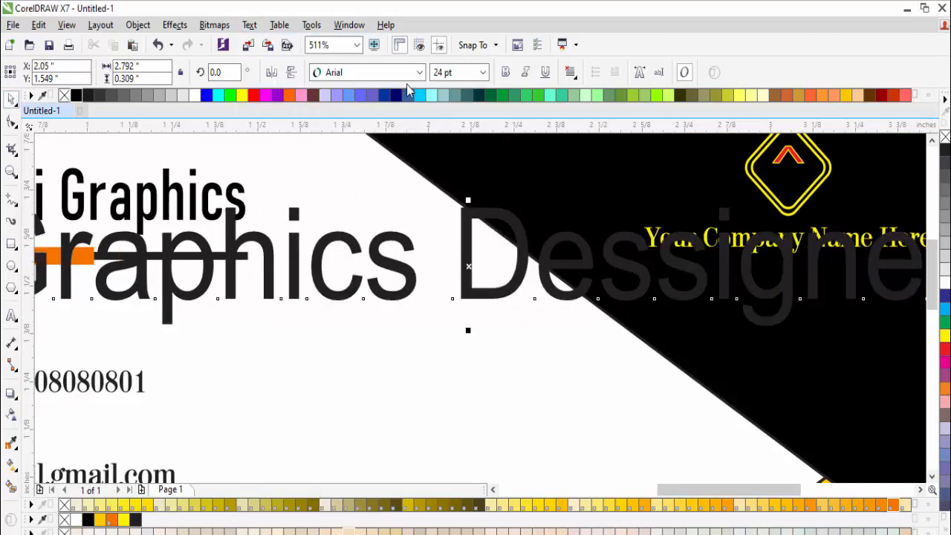
left_click(364, 72)
left_click(373, 149)
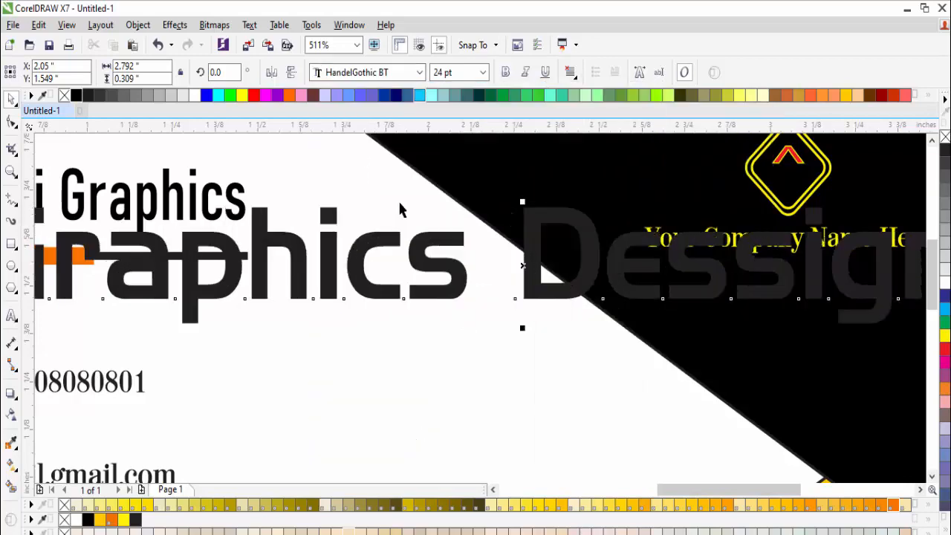
Scale "Graphics Dessigner" down to about 5 pt and place it below the divider, starting level with the orange half
scroll(255, 236, "down", 2)
left_click_drag(810, 237, 408, 263)
left_click_drag(455, 230, 201, 309)
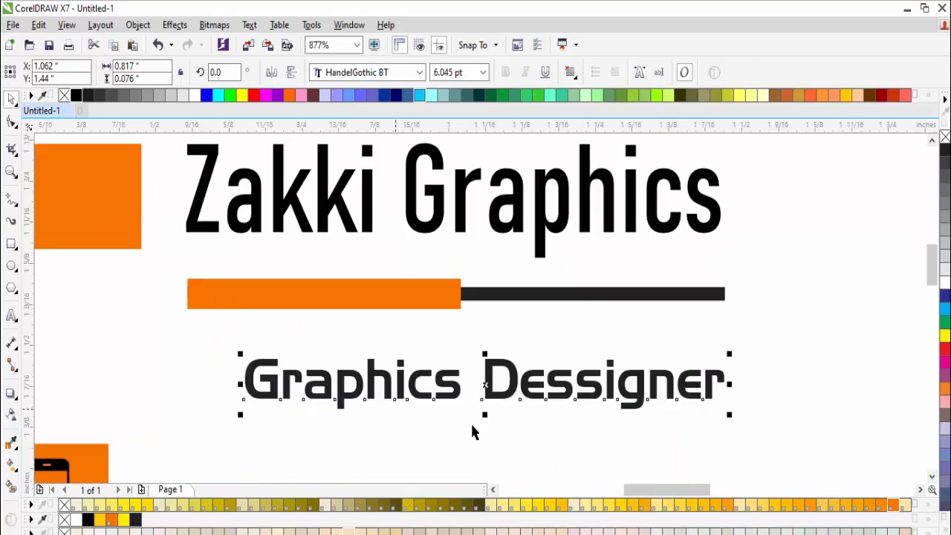
left_click_drag(484, 385, 427, 356)
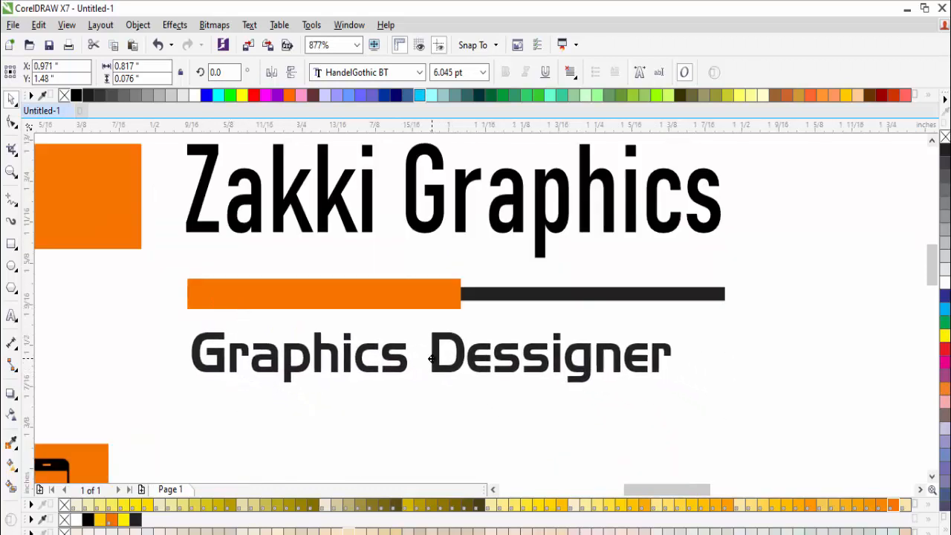
left_click_drag(674, 328, 597, 335)
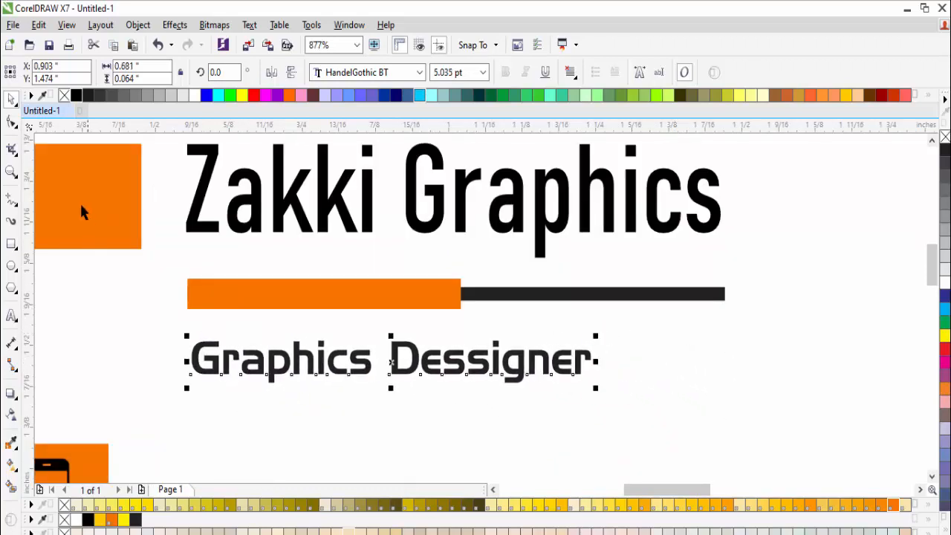
Widen the letter spacing of "Graphics Dessigner" until the text is about 0.921 inch wide and centre it under the divider
left_click(12, 123)
left_click_drag(594, 386, 750, 389)
key("space")
left_click(569, 294, "shift")
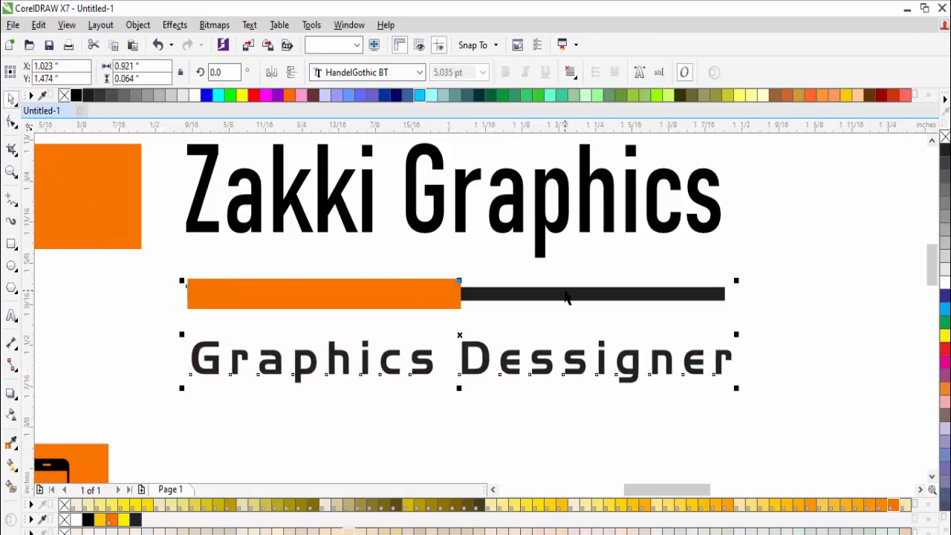
key("c")
left_click(729, 369)
scroll(709, 368, "down", 1)
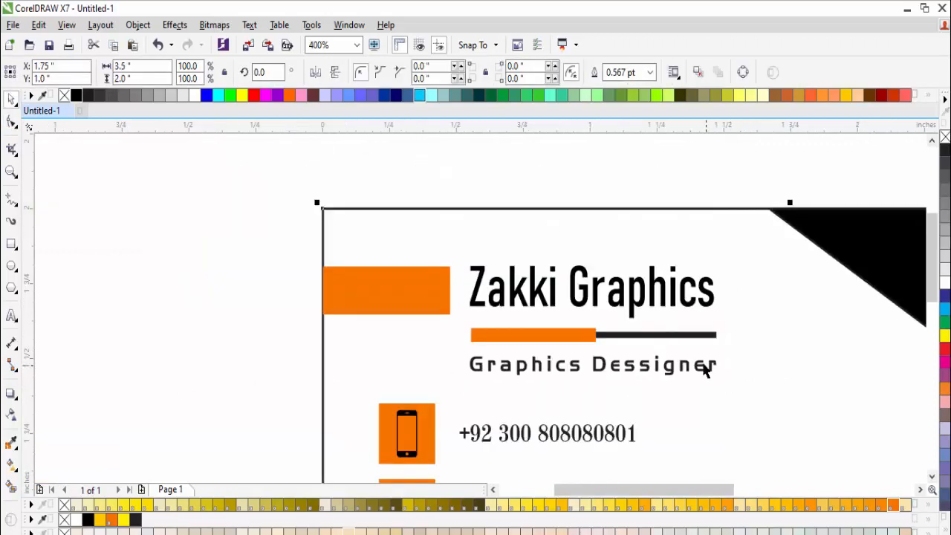
Move the four orange contact icons and their text lines down about 0.14 inch, away from the name block
key("F4")
left_click(814, 310)
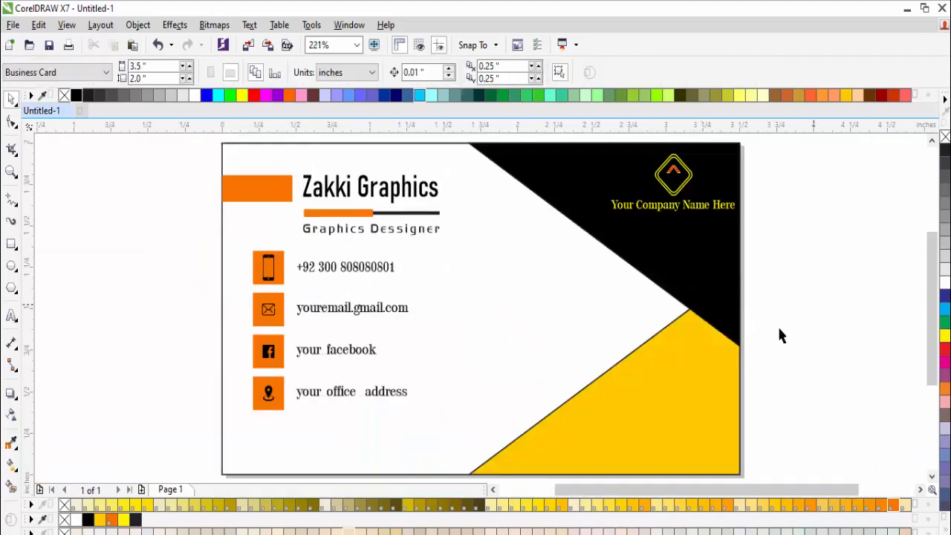
left_click_drag(134, 238, 438, 430)
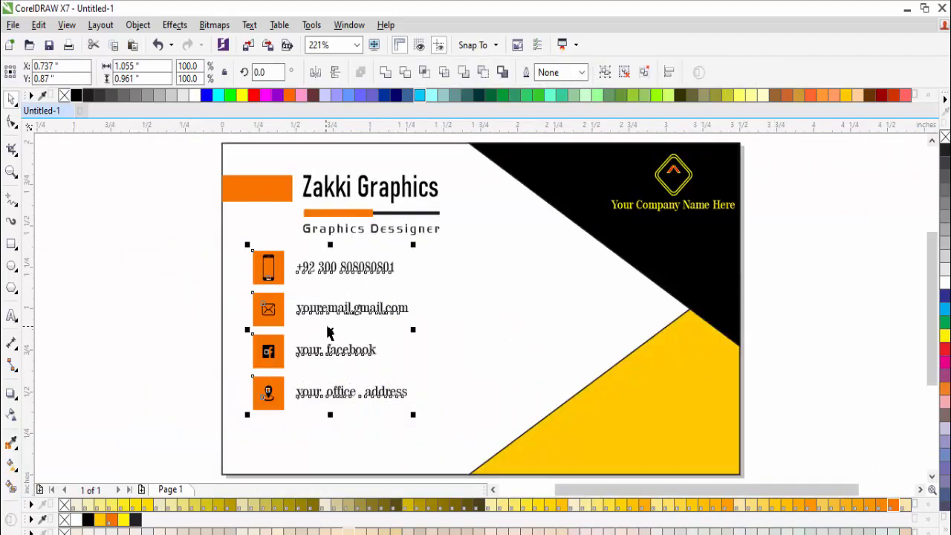
left_click_drag(330, 332, 329, 354)
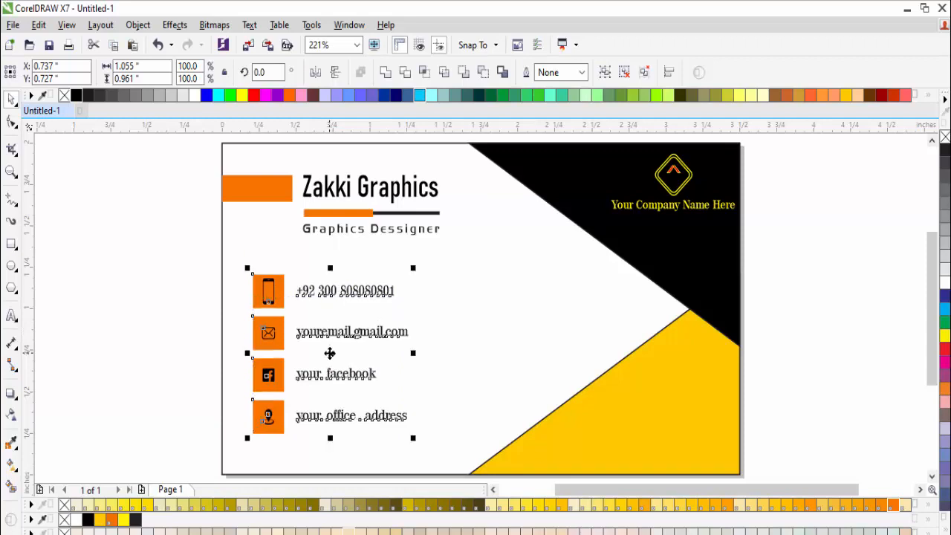
key("Escape")
Remove the outlines from the yellow and black triangles
left_click(685, 369)
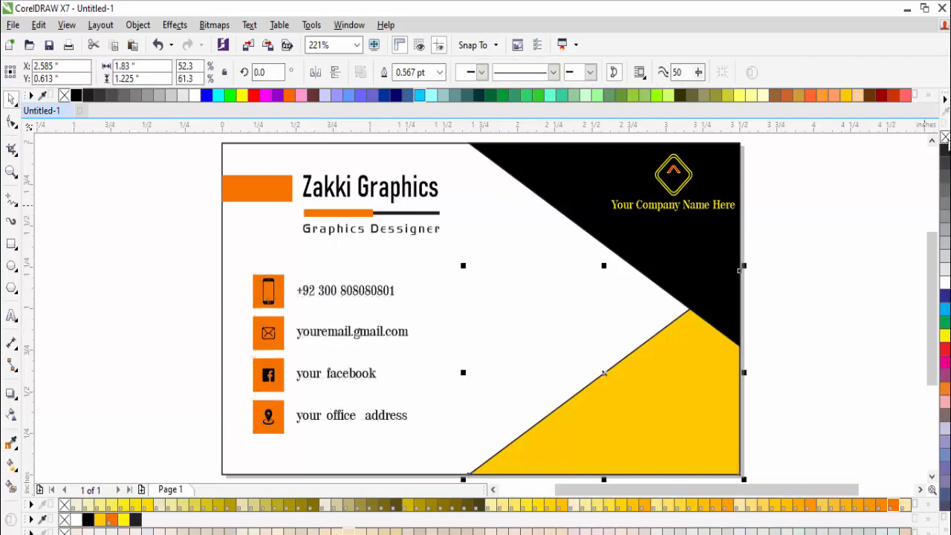
left_click(853, 200)
left_click(706, 249)
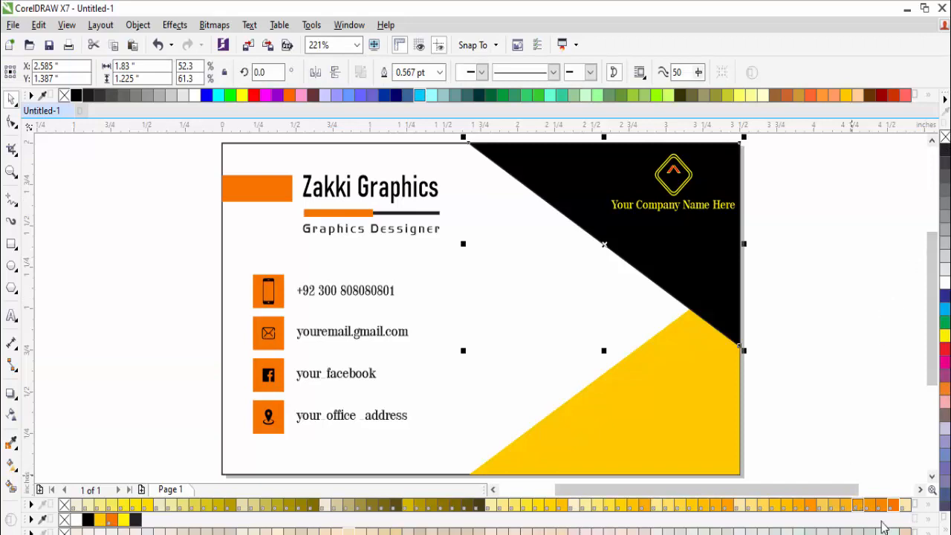
left_click(822, 428)
Make a copy of the yellow triangle stretched upward to about 1.298 inch high and fill it with orange
left_click(632, 380)
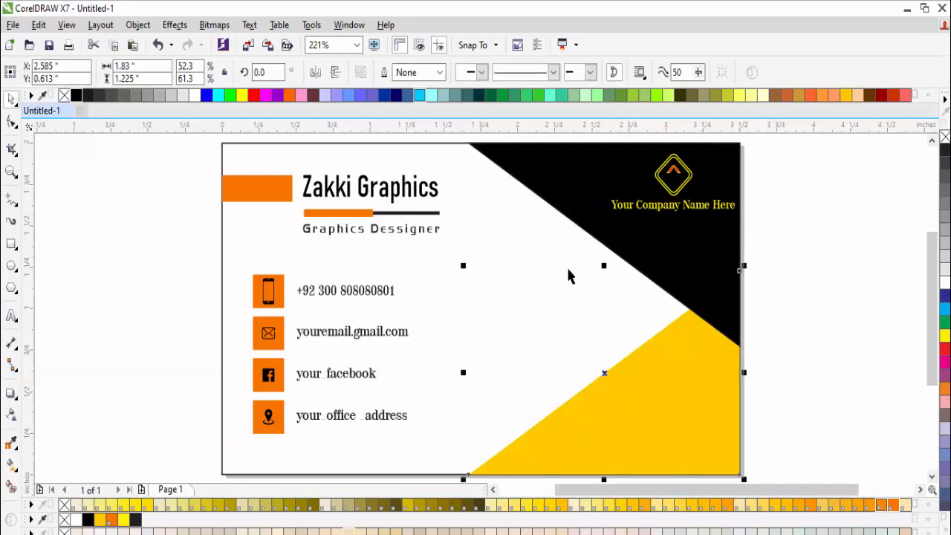
left_click_drag(603, 263, 601, 254)
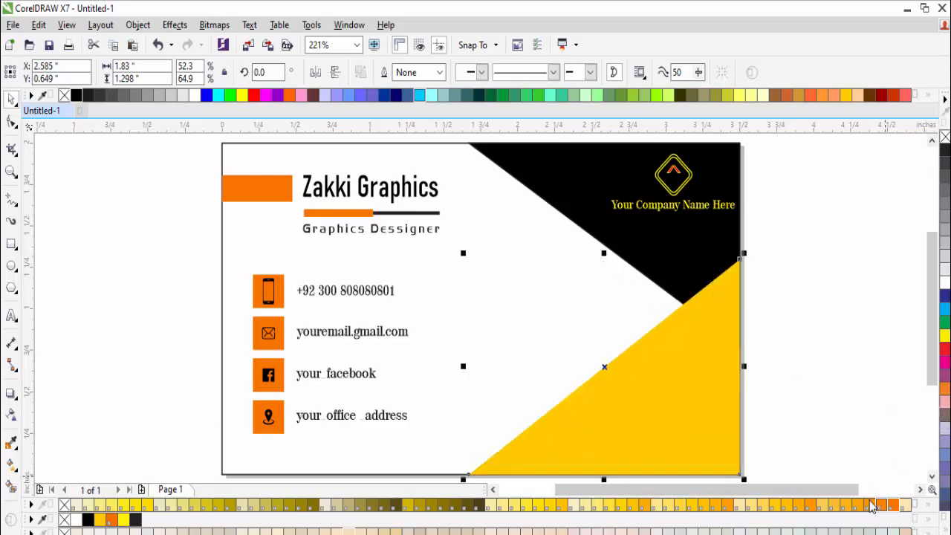
left_click(894, 506)
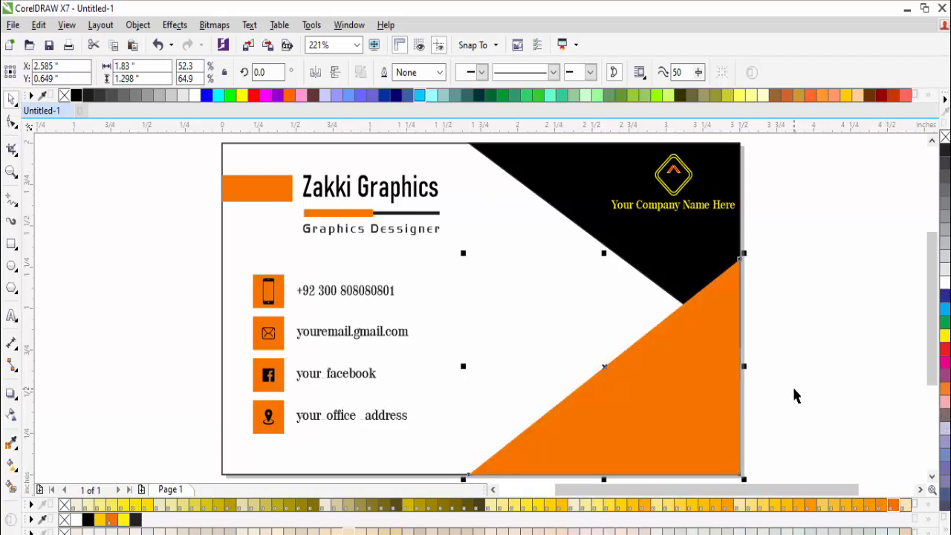
Rearrange the stacking order so the taller orange triangle lies directly behind the yellow one as an accent along its sloping edge
key("ctrl+z")
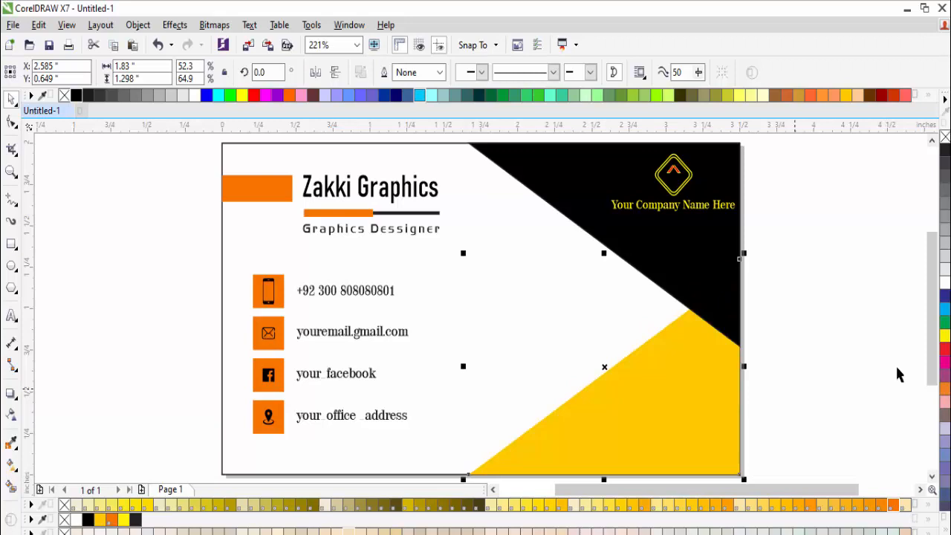
left_click(810, 258)
left_click_drag(389, 479, 430, 443)
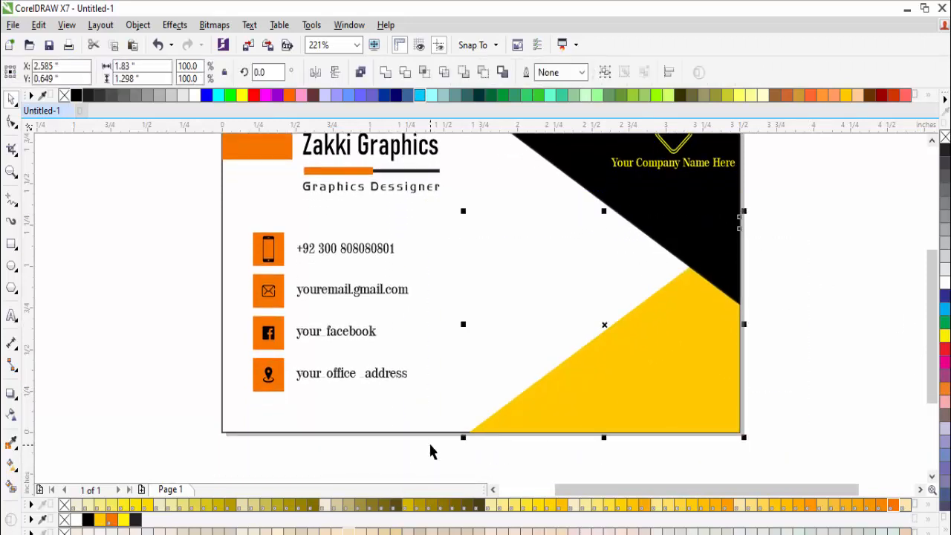
key("shift+Page_Up")
scroll(847, 293, "down", 2)
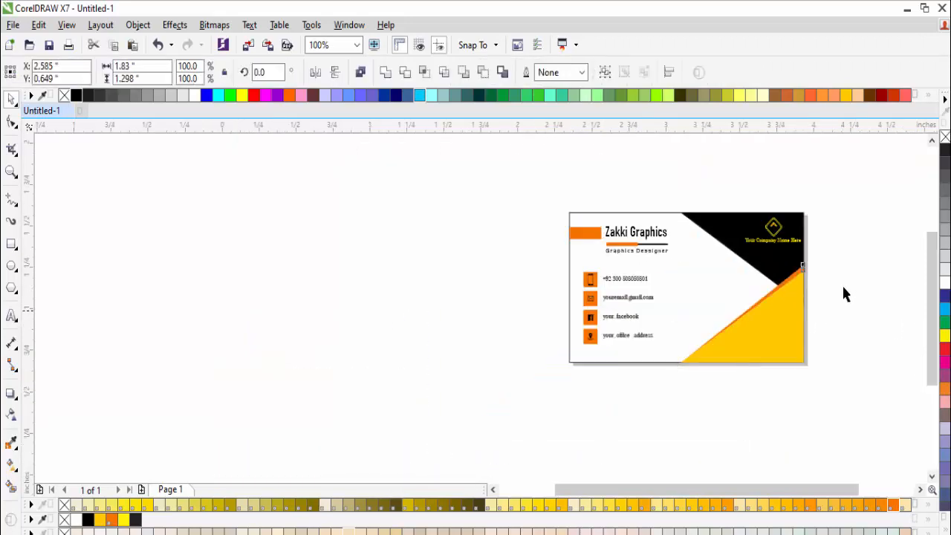
key("F4")
Bring the black triangle in front of the yellow and orange triangles
left_click(836, 283)
left_click(710, 253)
key("shift+Page_Up")
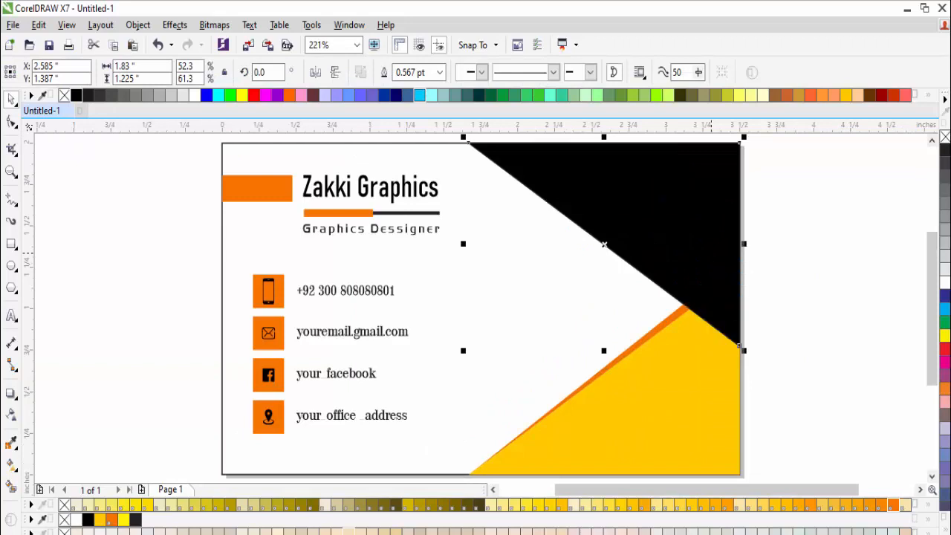
left_click(790, 279)
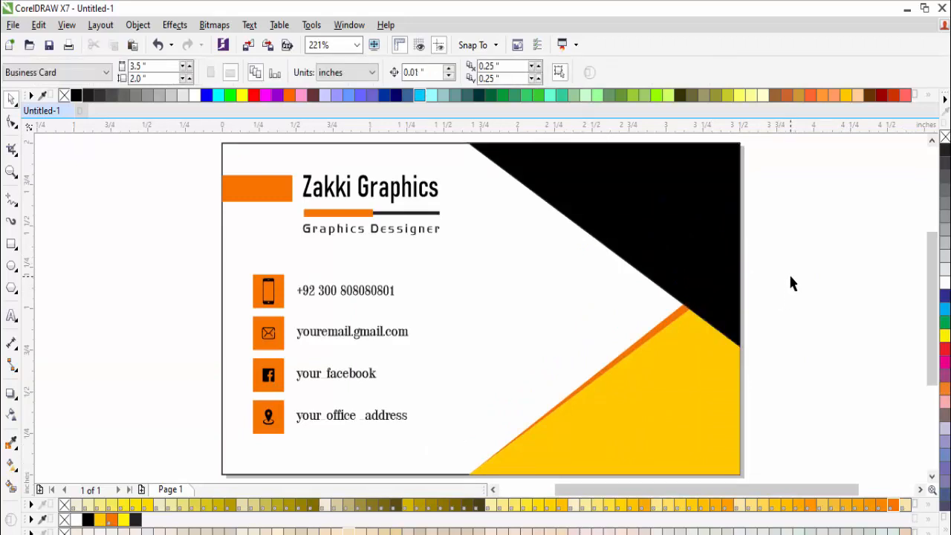
Duplicate the whole business card directly below the original
scroll(787, 284, "down", 2)
key("F4")
scroll(817, 148, "down", 2)
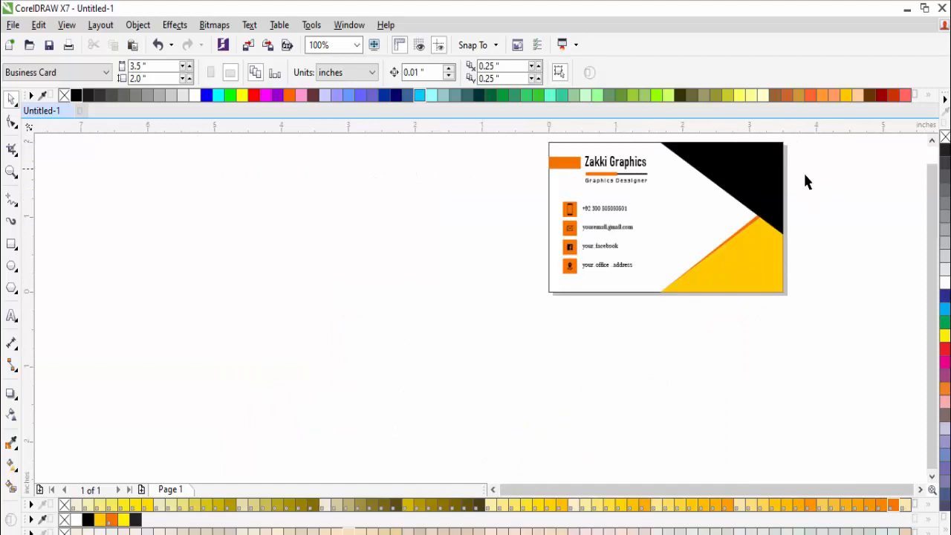
scroll(826, 267, "down", 2)
key("F4")
scroll(768, 267, "down", 2)
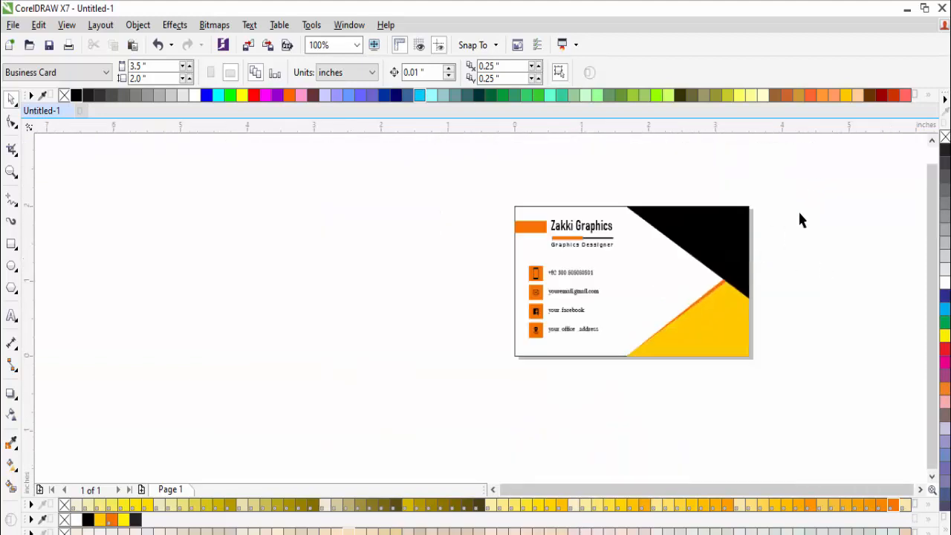
left_click_drag(802, 181, 459, 402)
left_click_drag(632, 278, 627, 441)
right_click(626, 440)
left_click_drag(461, 346, 796, 499)
key("Escape")
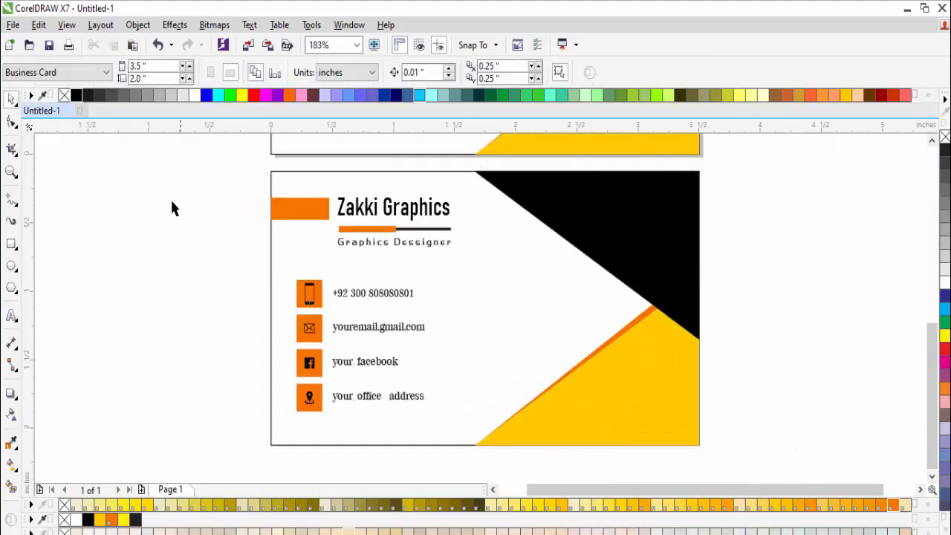
Delete the contact icons, the contact text and the orange rectangle beside the name from the duplicate card
left_click_drag(470, 376, 489, 432)
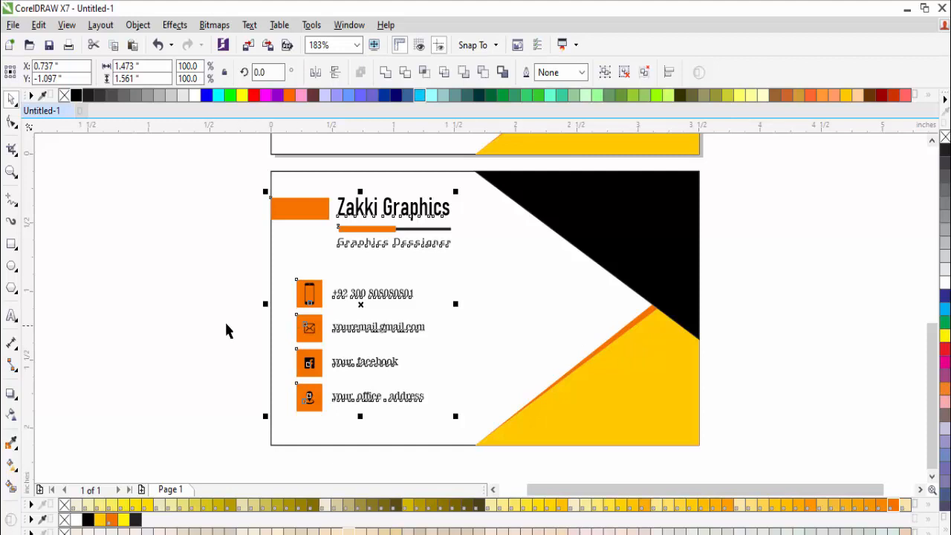
left_click(212, 297)
left_click_drag(212, 265, 497, 431)
key("Delete")
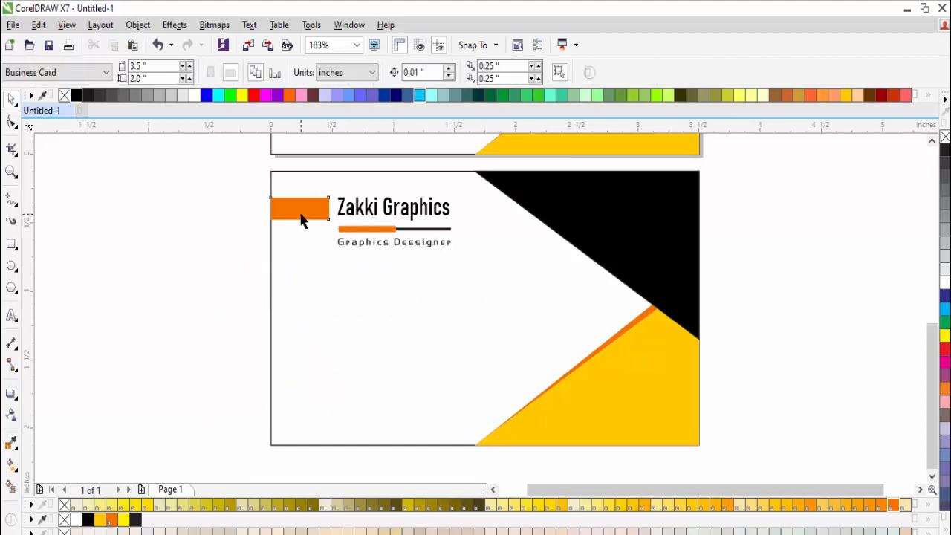
left_click(300, 213)
key("Delete")
Move the "Zakki Graphics" name block down to just below mid-height in the duplicate card's white area
left_click(391, 232)
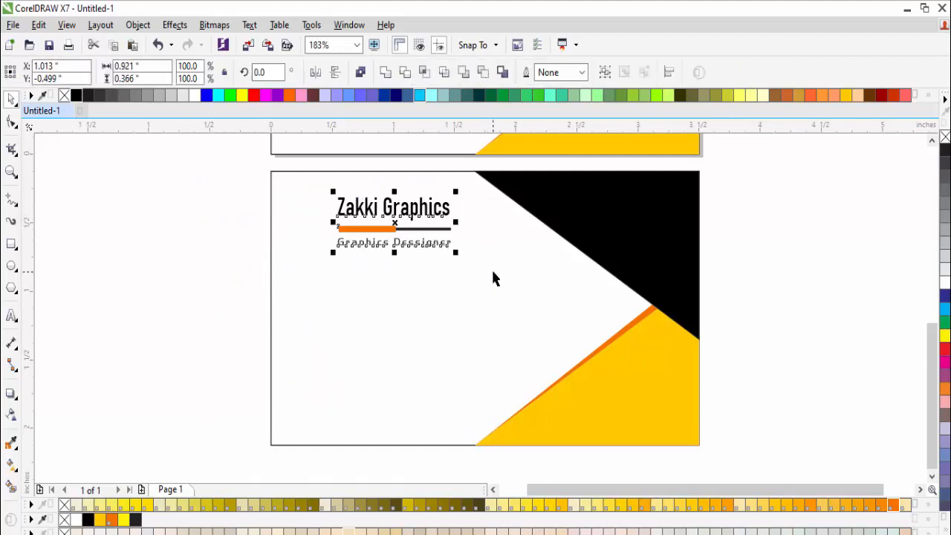
left_click_drag(394, 225, 399, 329)
left_click(106, 272)
Draw an orange ellipse about 1.12 inch wide beside the duplicate card, with a yellow copy about 1.059 by 1.054 inch on it
left_click(11, 265)
left_click_drag(88, 187, 224, 337)
key("space")
left_click(893, 505)
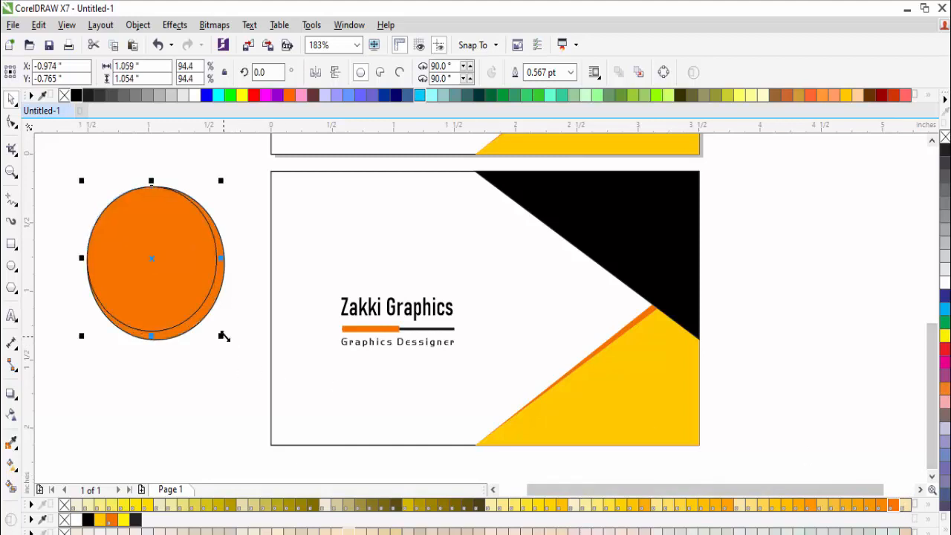
left_click(945, 335)
Remove the outlines from the yellow and orange ellipses and group them
left_click_drag(62, 160, 248, 353)
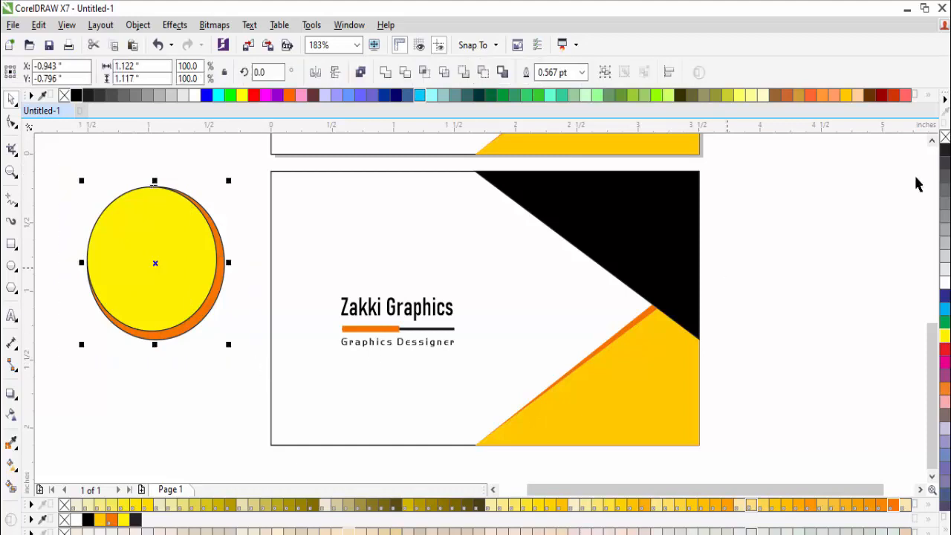
right_click(945, 137)
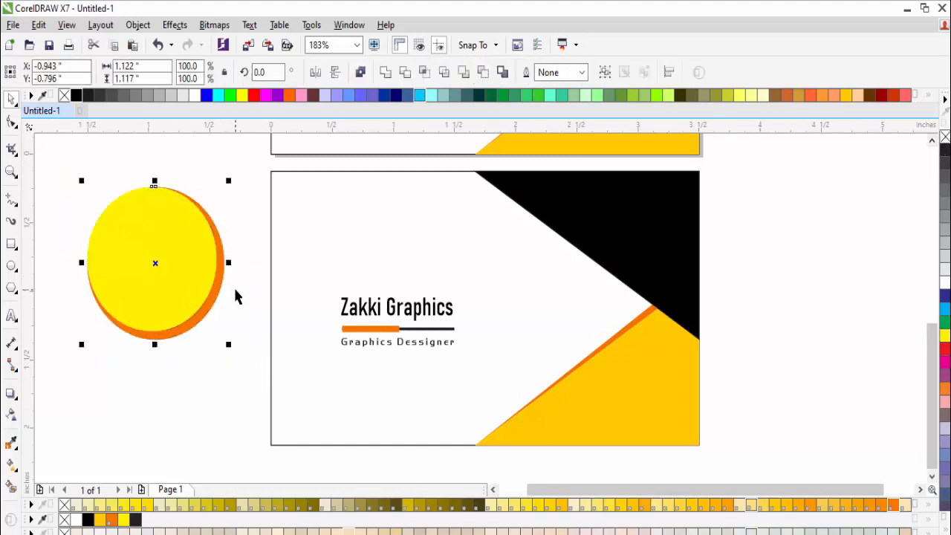
key("ctrl+g")
Scale the ellipse group to about 0.475 inch wide and centre it above "Zakki Graphics" on the duplicate card
left_click_drag(228, 181, 408, 253)
left_click(409, 254)
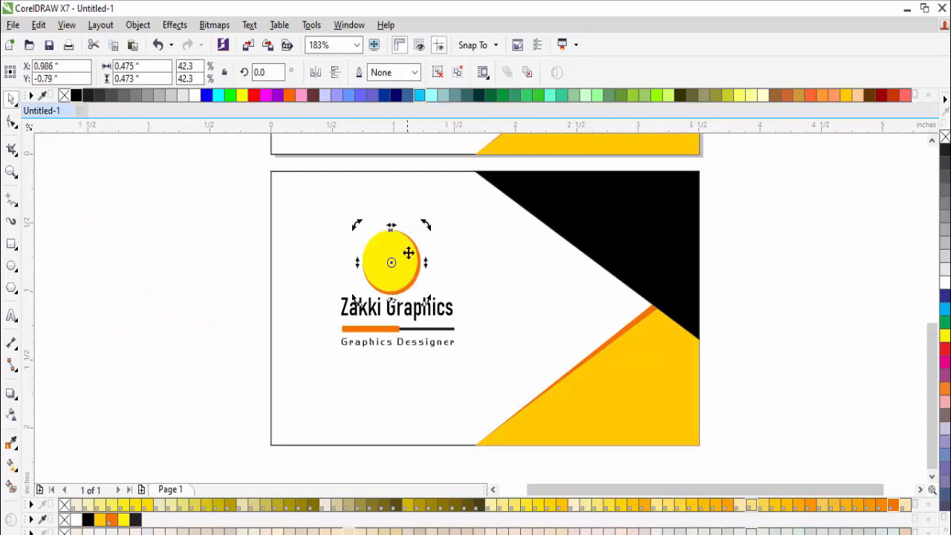
left_click(399, 314, "shift")
key("c")
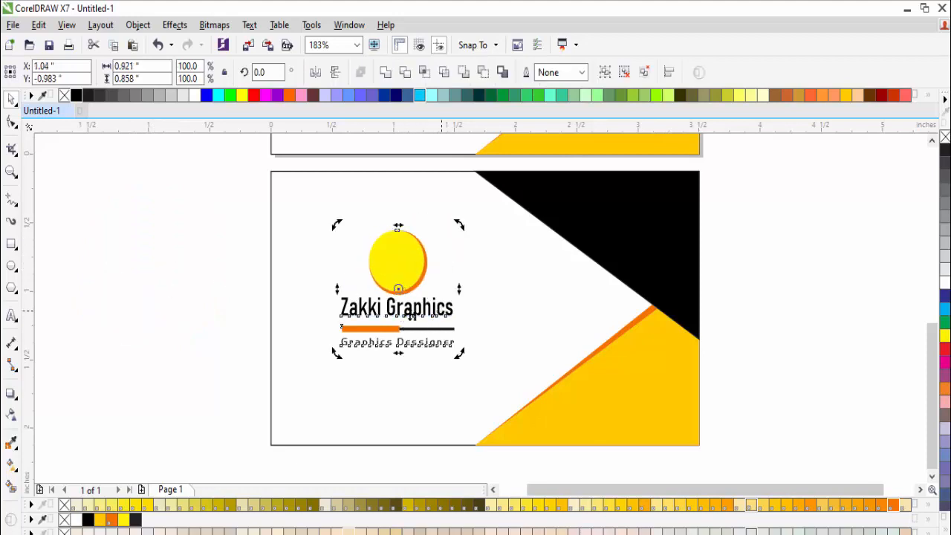
Move the name block slightly down to leave a gap below the yellow ellipse
left_click(188, 255)
left_click_drag(186, 280, 492, 375)
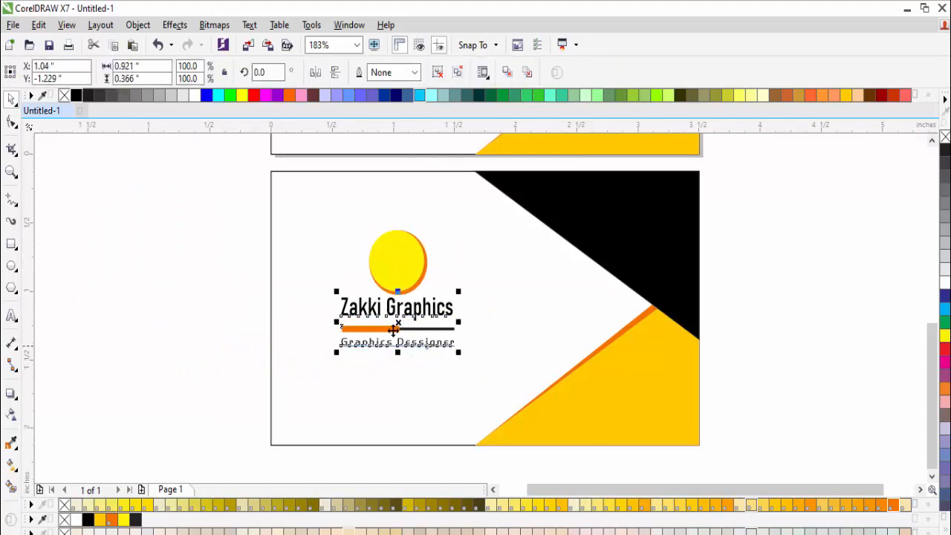
left_click_drag(397, 327, 398, 334)
left_click(249, 312)
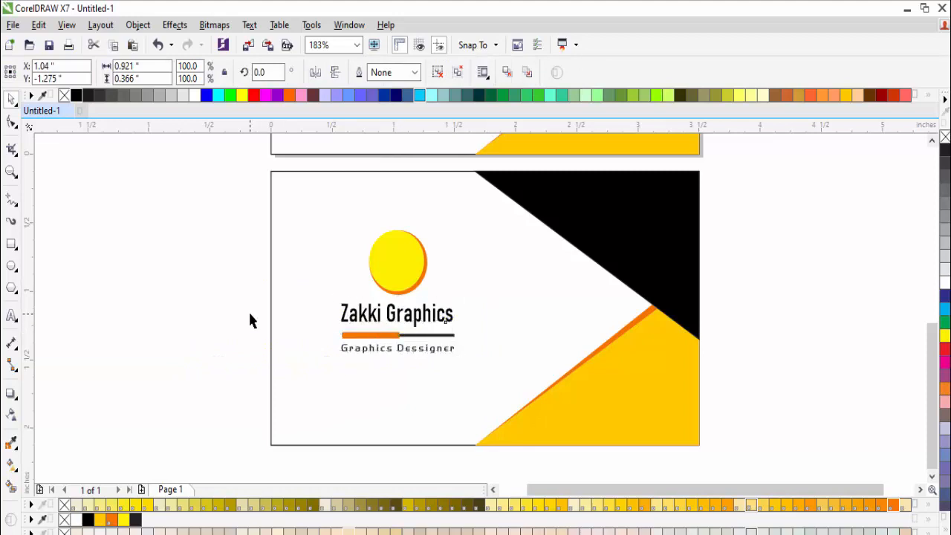
Scale the QR code to about 0.45 inch and place it in the upper part of the original card's black triangle
scroll(575, 369, "down", 2)
key("F4")
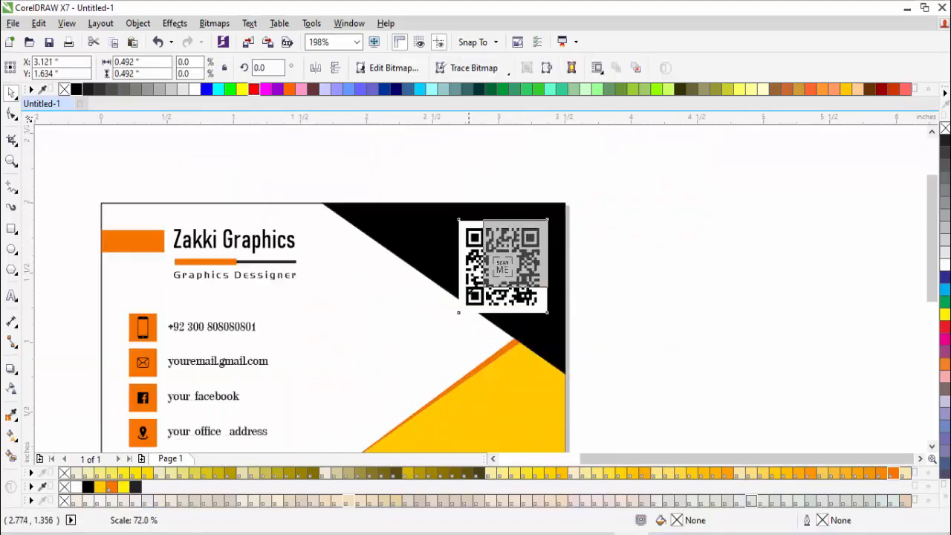
left_click_drag(476, 290, 482, 286)
left_click_drag(518, 254, 508, 248)
left_click(604, 285)
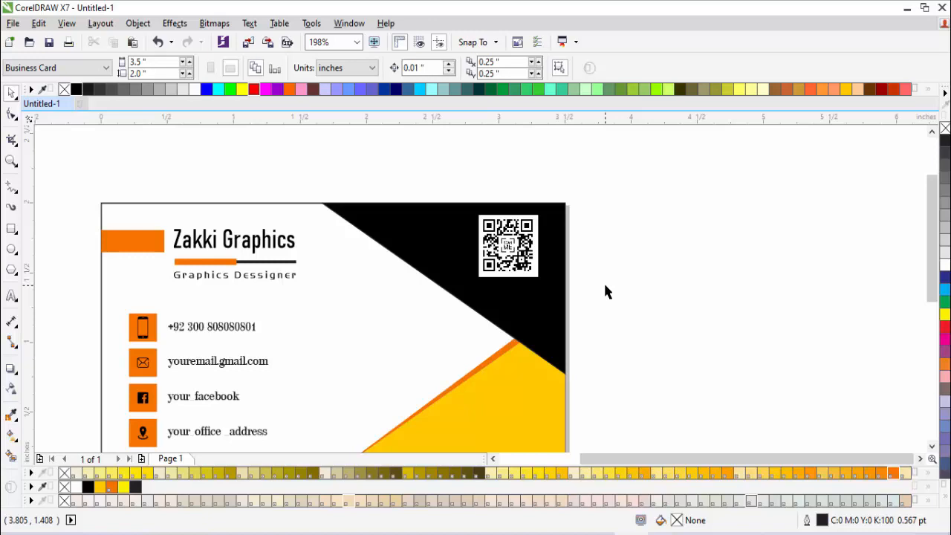
Bring the hidden logo and company name in front of the black triangle on the upper card
key("F4")
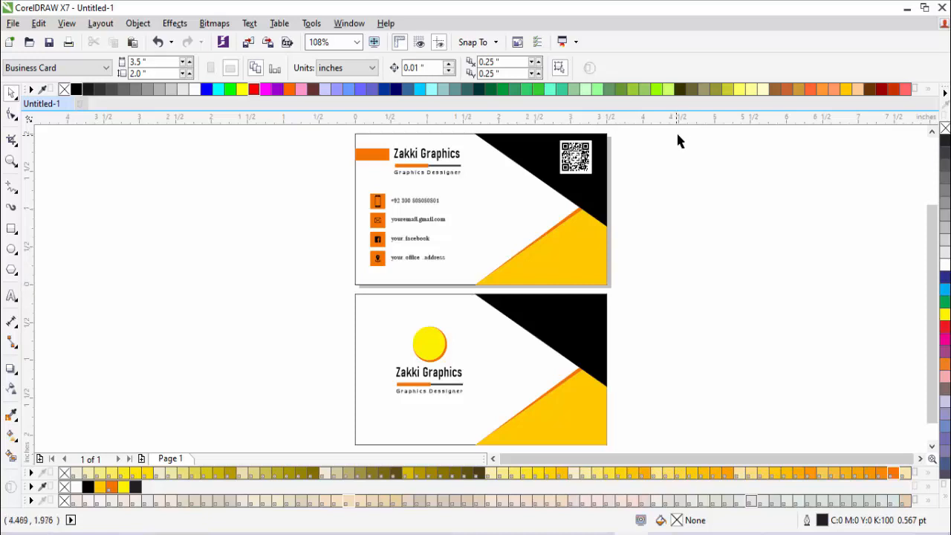
left_click_drag(677, 135, 460, 192)
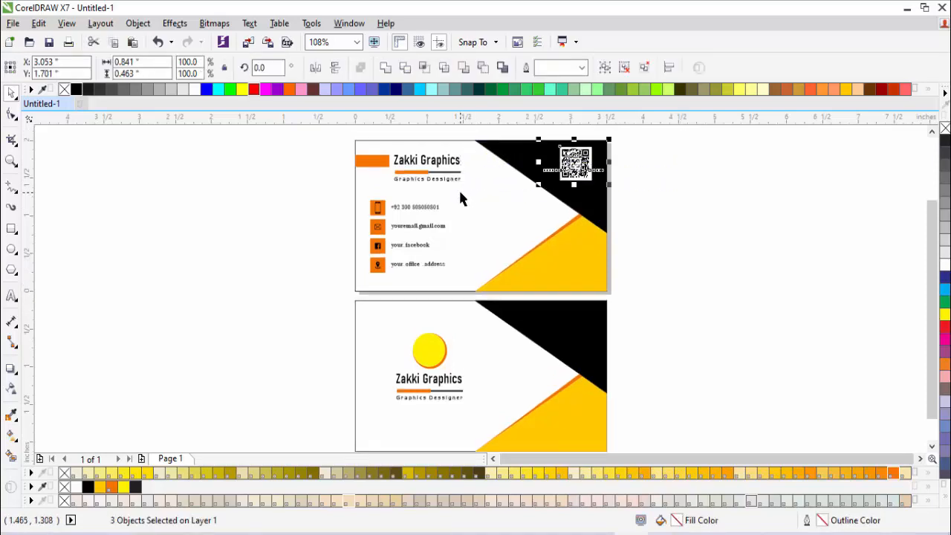
left_click(659, 145)
key("F2")
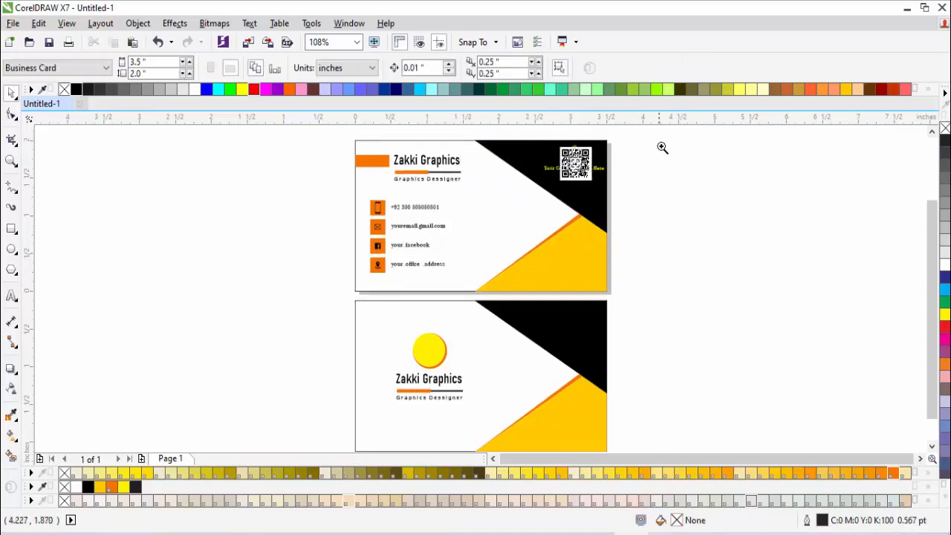
left_click_drag(659, 142, 463, 245)
scroll(565, 240, "down", 2)
scroll(566, 239, "down", 3)
Move the QR code from the upper card down onto the black triangle of the lower card
left_click(576, 168)
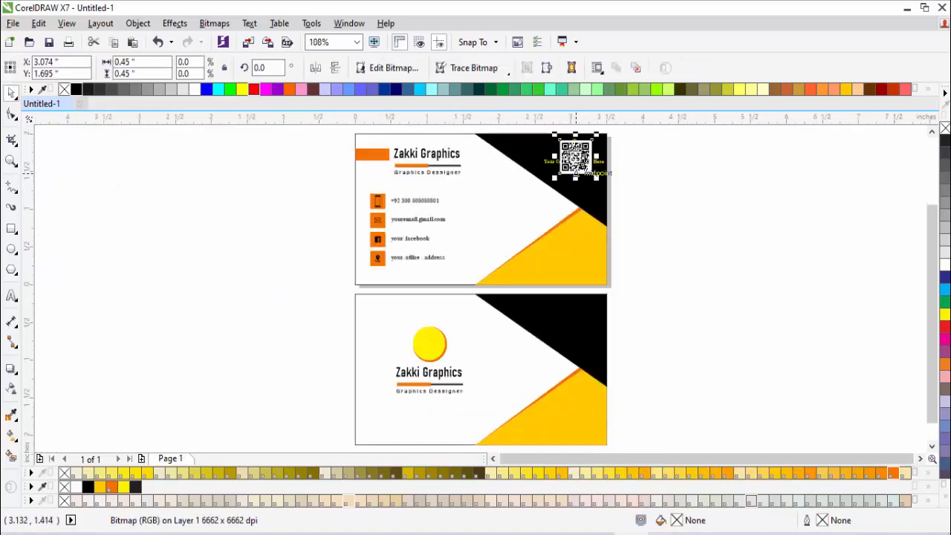
left_click_drag(576, 165, 576, 323)
left_click(618, 179)
left_click_drag(643, 191, 482, 139)
scroll(486, 185, "down", 3)
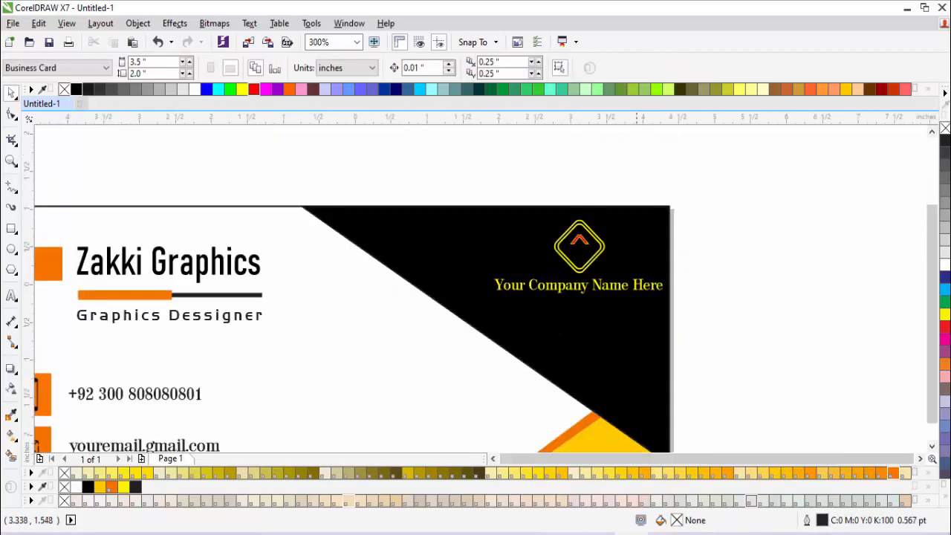
Examine the QR code's placement on the black triangle of the lower card
scroll(598, 334, "up", 5)
scroll(598, 334, "down", 5)
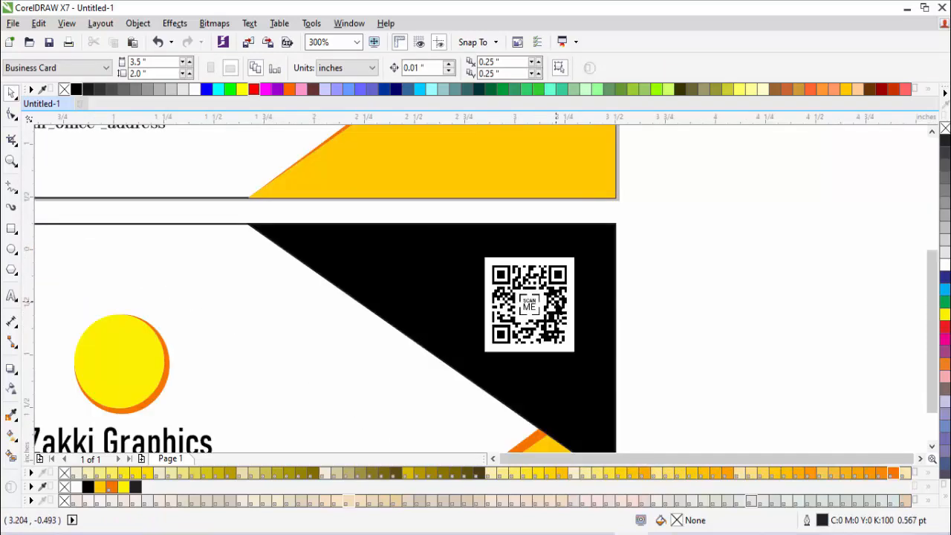
key("F2")
left_click_drag(636, 284, 523, 347)
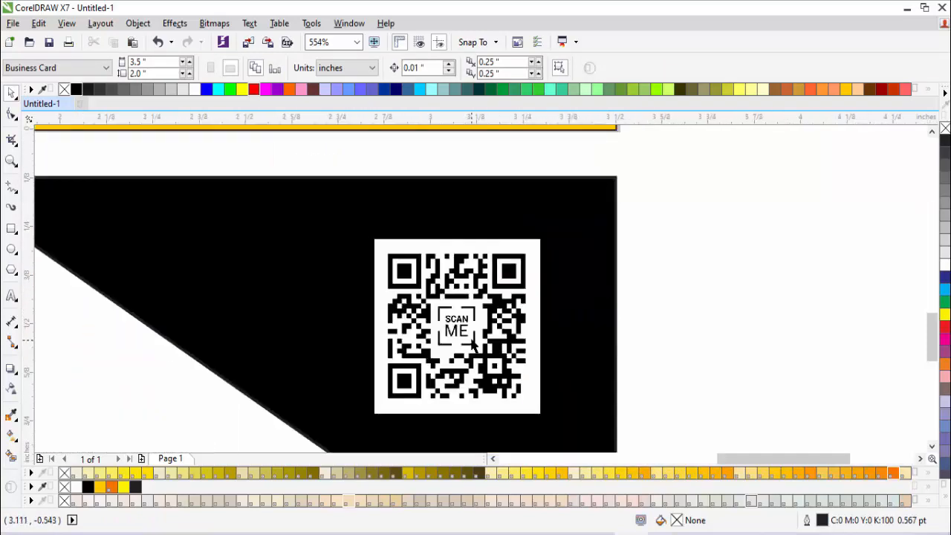
left_click(470, 339)
scroll(518, 338, "down", 2)
left_click(657, 338)
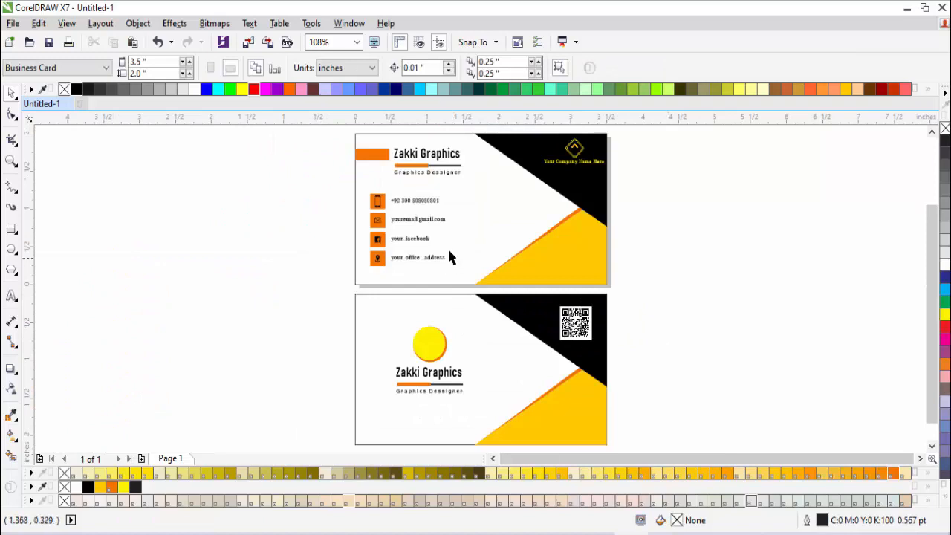
Draw a vertical bar about 0.035 by 0.183 inch at the upper card's lower-left corner, filled orange (PANTONE 6-1-7 C) without an outline
left_click(11, 162)
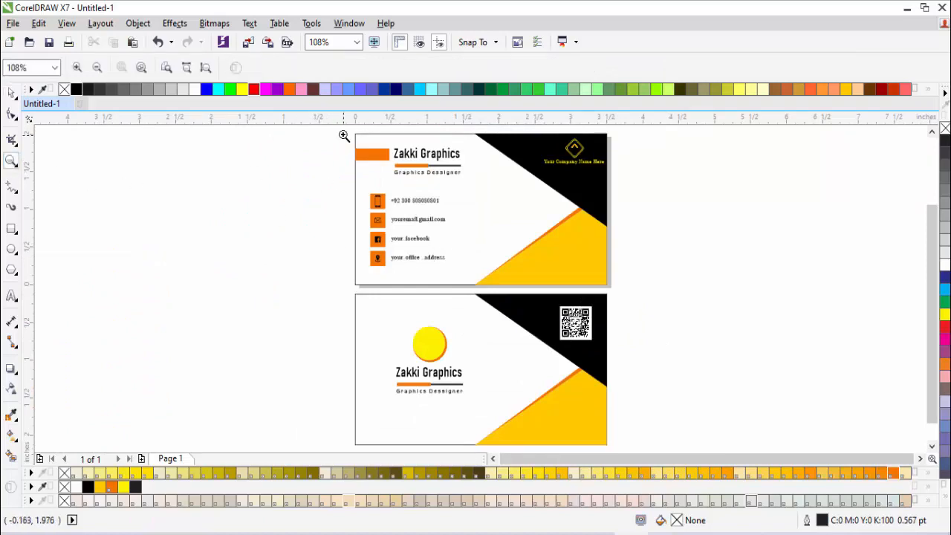
left_click_drag(383, 270, 512, 300)
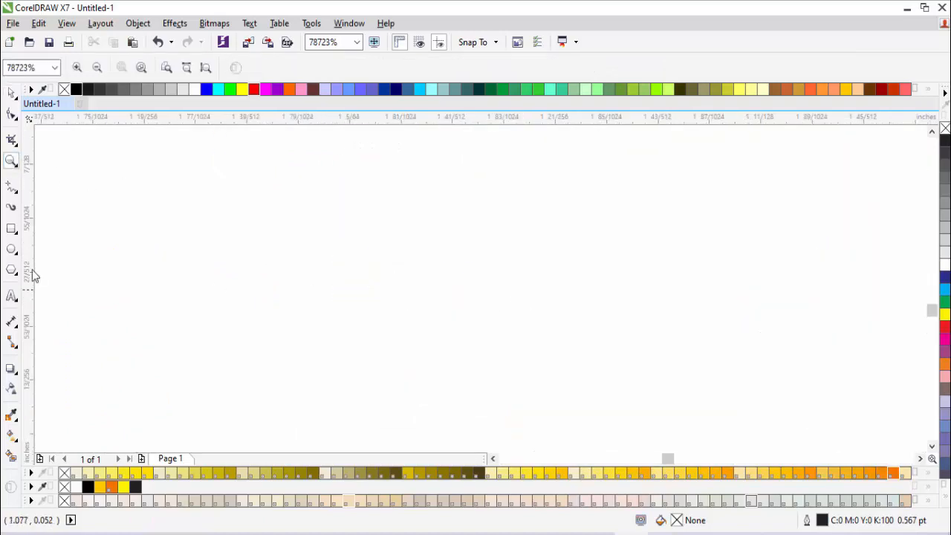
scroll(359, 288, "down", 3)
scroll(359, 302, "down", 2)
key("F4")
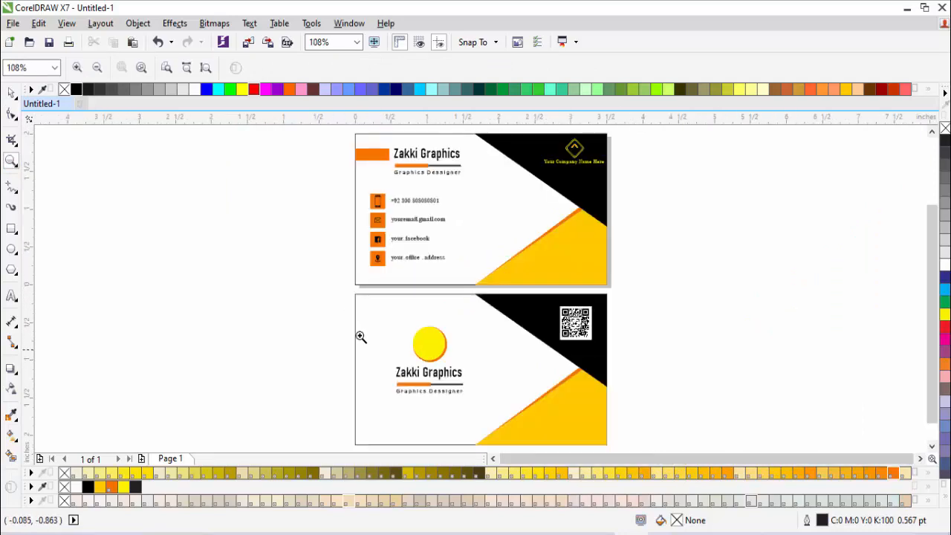
left_click_drag(320, 254, 536, 322)
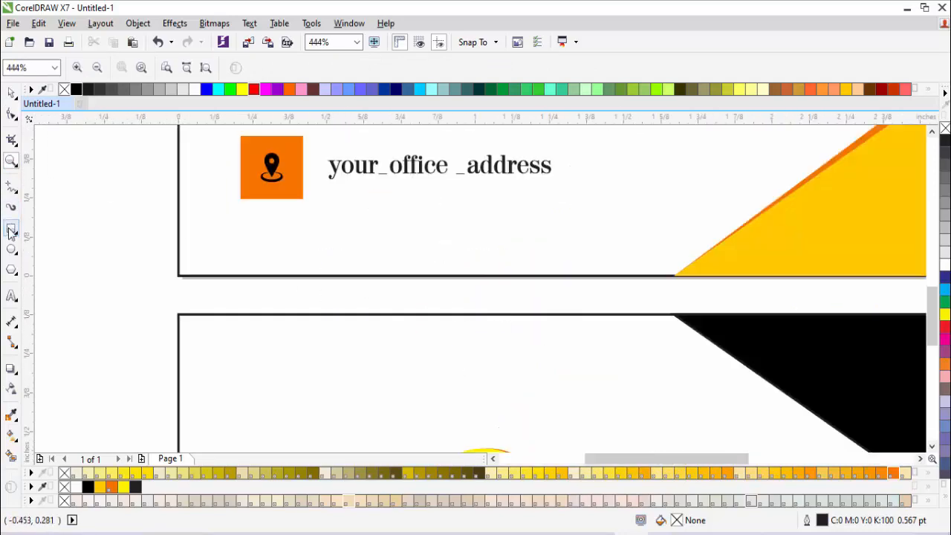
key("F6")
left_click_drag(198, 218, 208, 276)
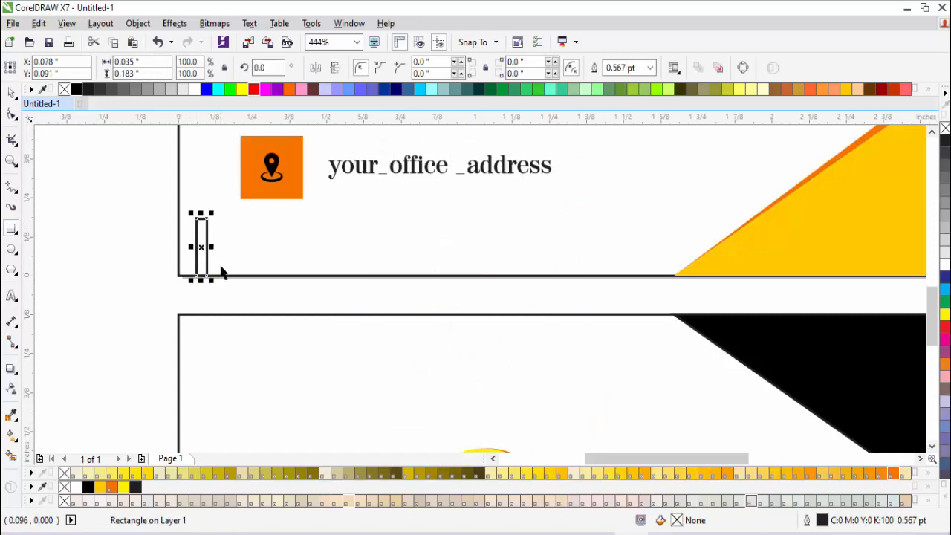
left_click(894, 473)
right_click(944, 130)
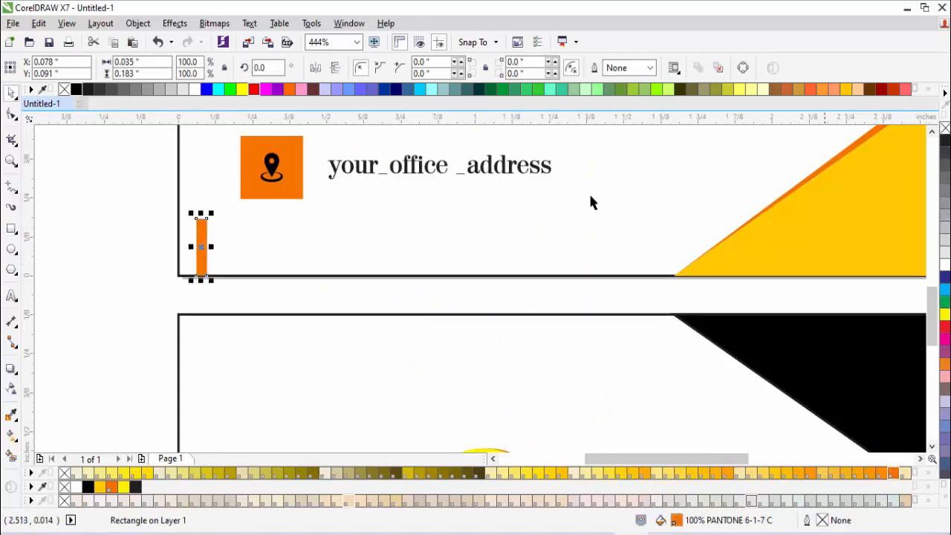
Shorten the orange bar to about 0.107 inch high and place a copy about 0.07 inch to its right
left_click_drag(201, 214, 203, 236)
left_click_drag(235, 265, 221, 260)
key("ctrl+z")
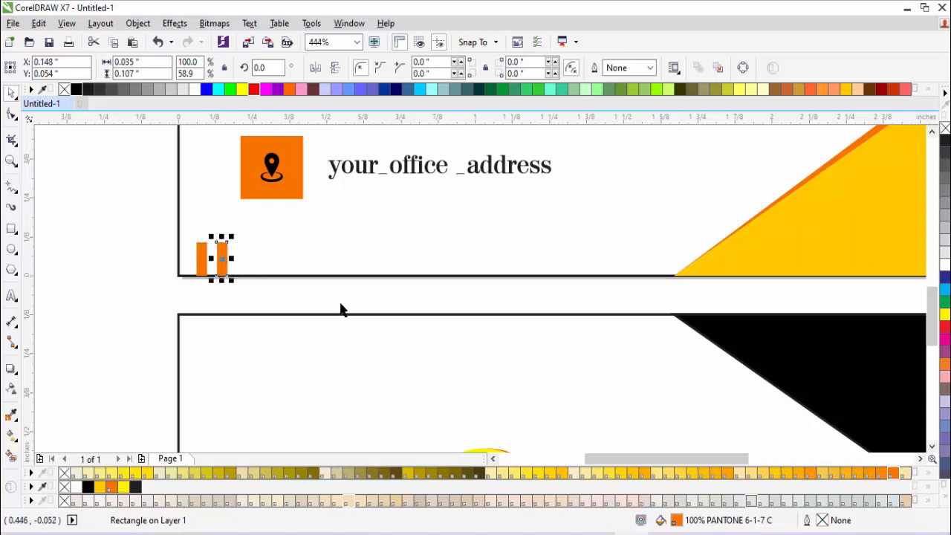
Repeat the duplication at the same spacing to make a row of 20 orange bars along the upper card's bottom edge
key("ctrl+r")
key("ctrl+r")
key("ctrl+r")
key("ctrl+r")
key("ctrl+r")
key("ctrl+r")
key("ctrl+r")
key("ctrl+r")
key("ctrl+r")
key("ctrl+r")
key("ctrl+r")
key("ctrl+r")
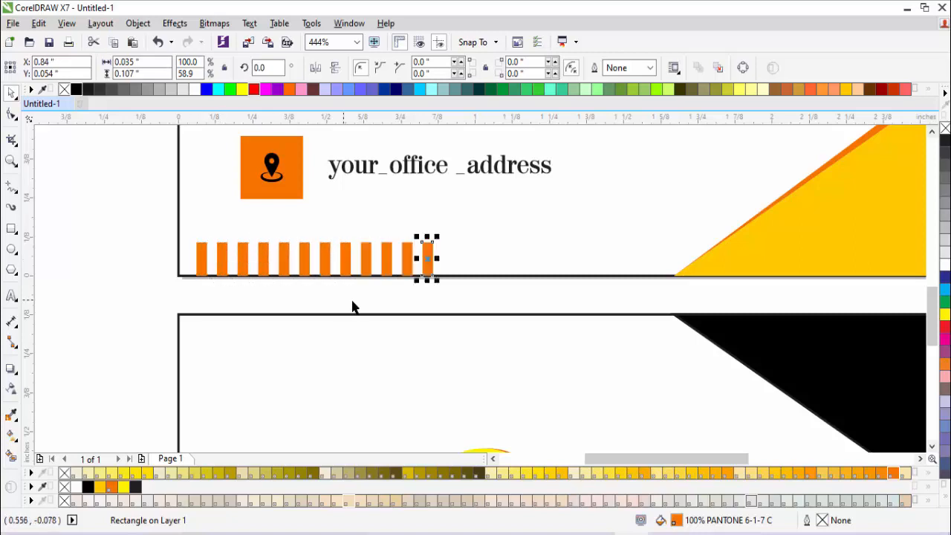
key("ctrl+r")
key("ctrl+r")
key("ctrl+r")
key("ctrl+r")
key("ctrl+r")
key("ctrl+r")
key("ctrl+r")
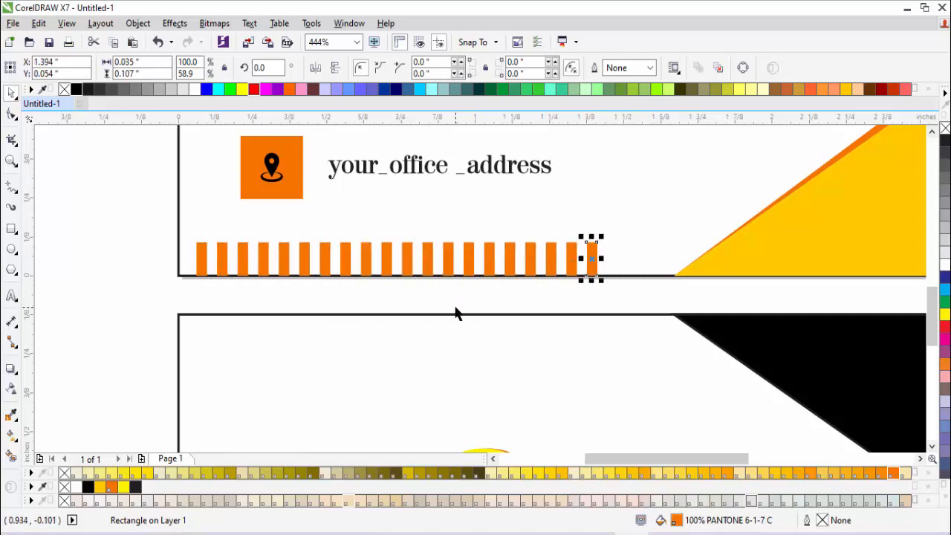
key("F4")
left_click(625, 194)
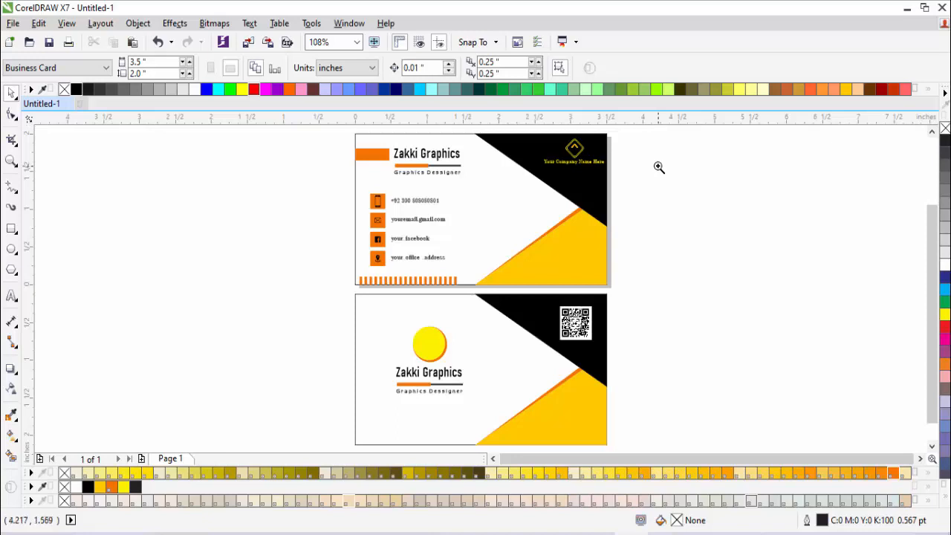
Review both cards at close range, checking the name blocks, contact details, bar row, QR code and triangles
left_click_drag(559, 143, 344, 185)
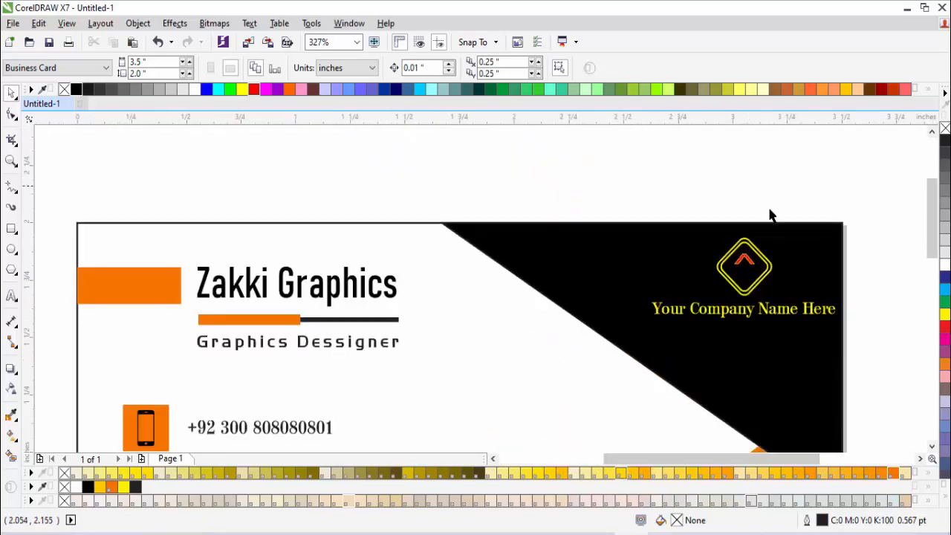
left_click(931, 446)
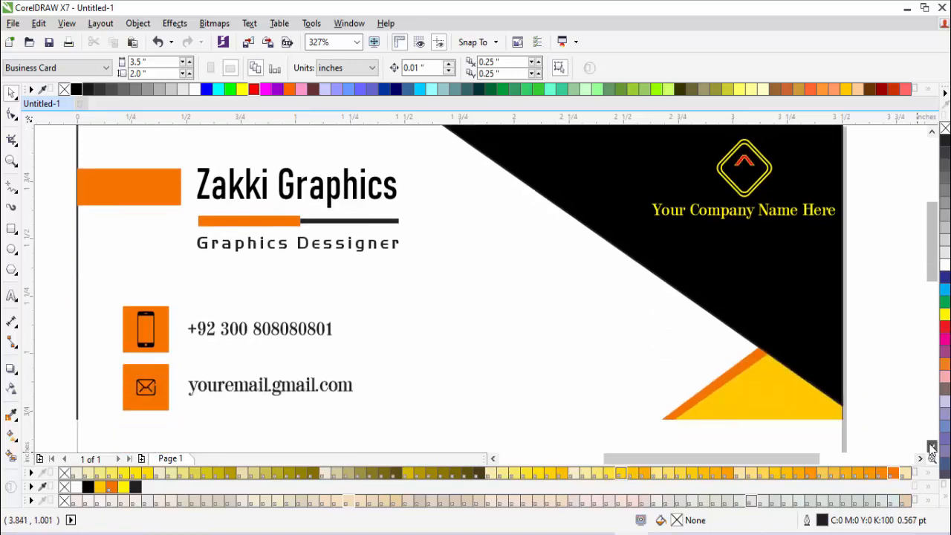
left_click(931, 446)
left_click(931, 446)
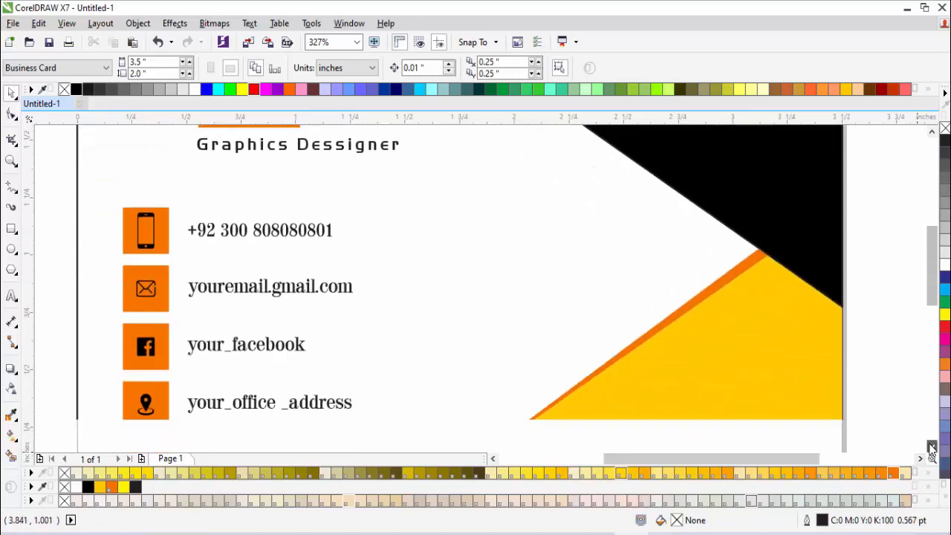
left_click(932, 446)
left_click(932, 447)
left_click(932, 446)
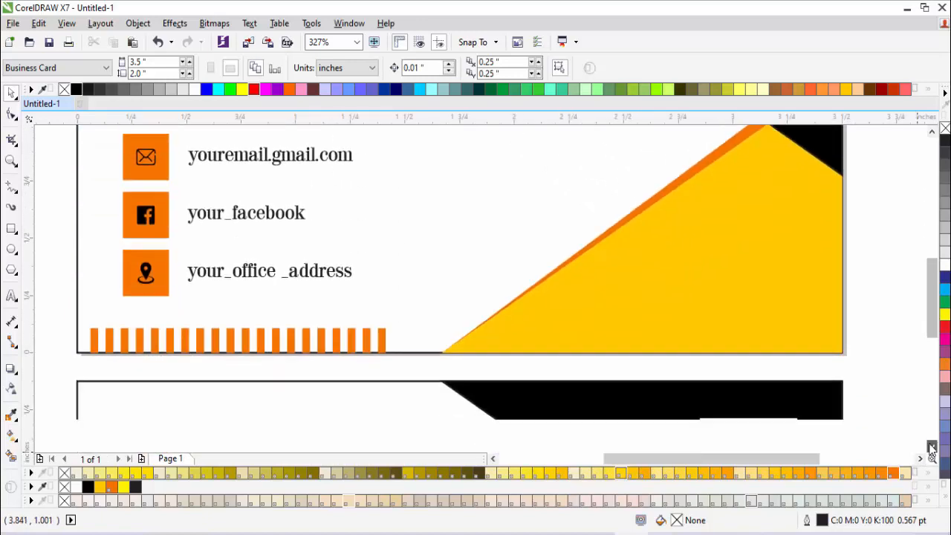
left_click(931, 446)
left_click(931, 446)
left_click(931, 446)
left_click(932, 446)
left_click(931, 447)
left_click(931, 447)
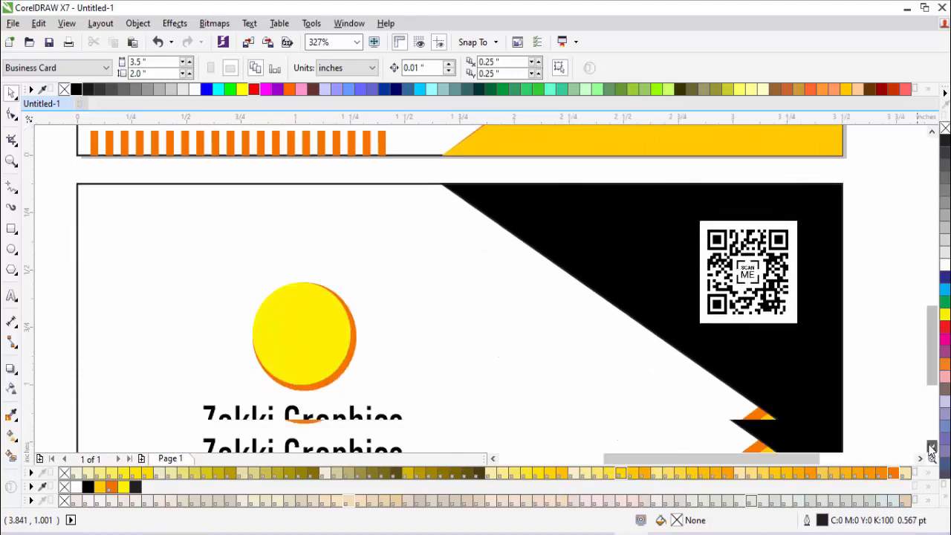
left_click(932, 447)
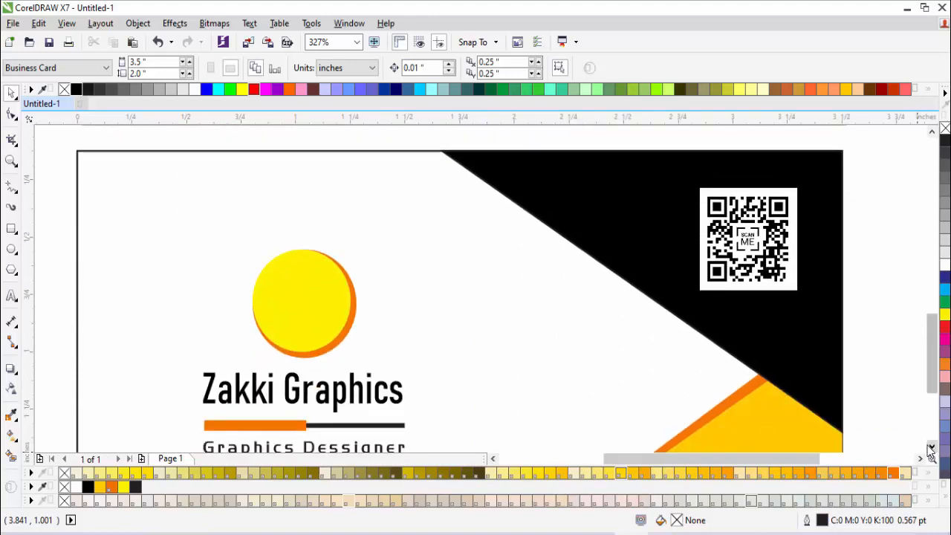
left_click(932, 446)
left_click(931, 447)
left_click(932, 447)
left_click(931, 447)
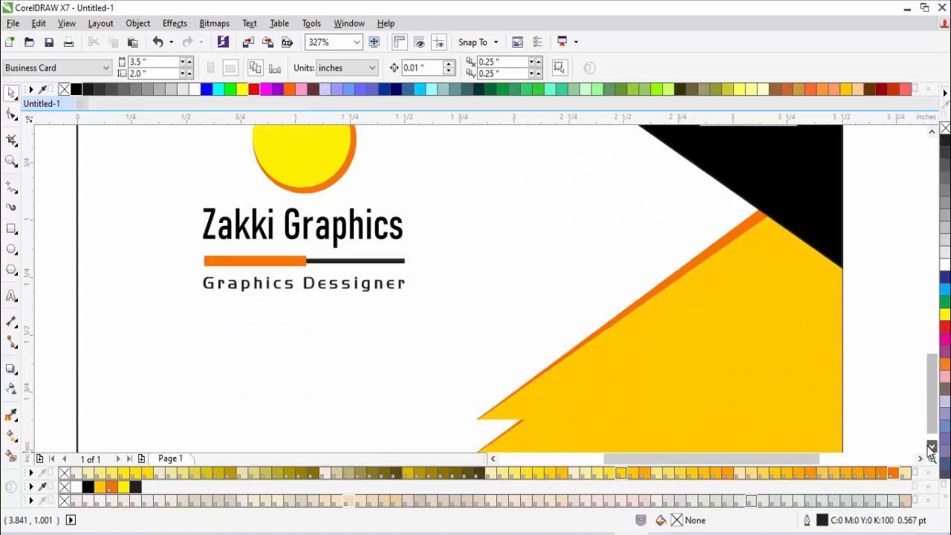
left_click(932, 446)
left_click(931, 446)
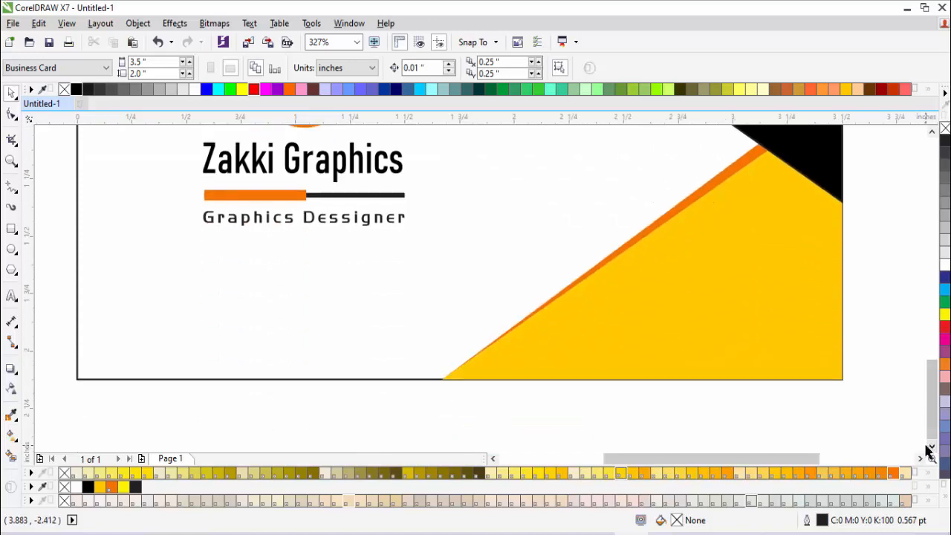
scroll(922, 446, "down", 2)
key("F4")
left_click_drag(633, 131, 345, 291)
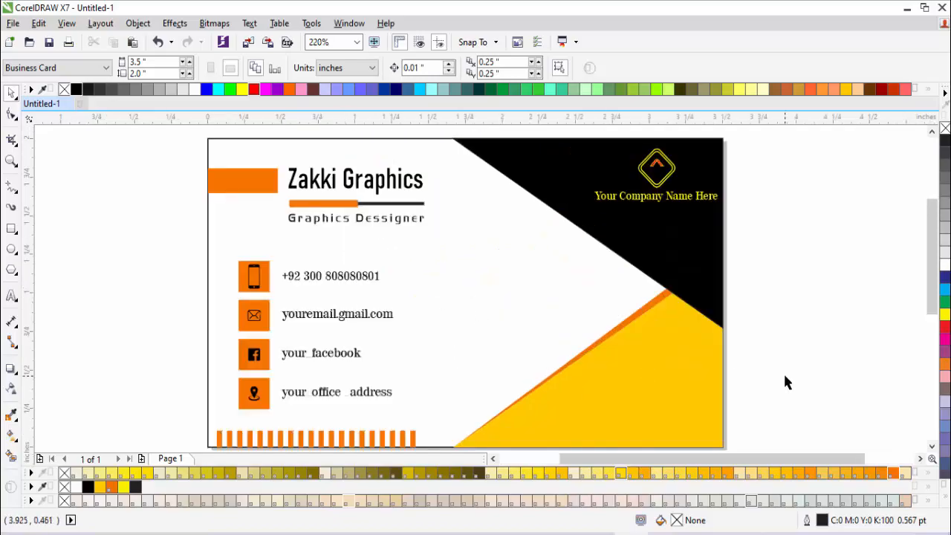